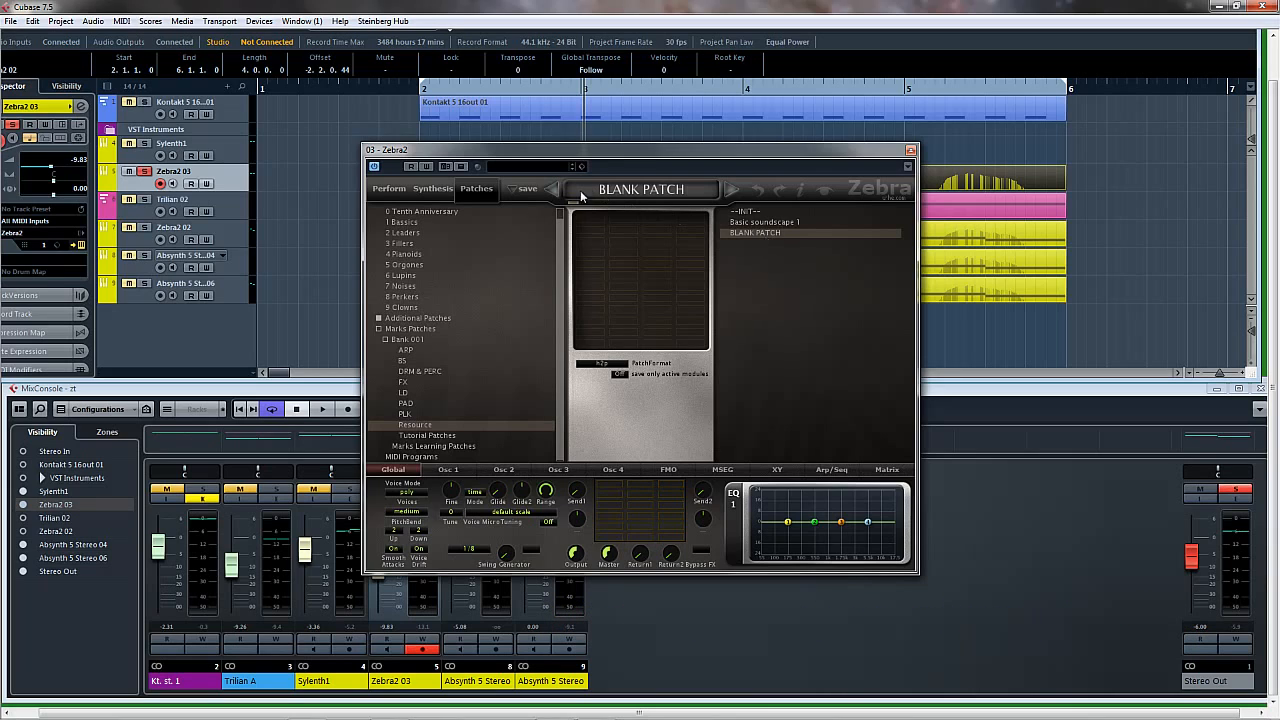
- Add OSC1 to the first lane of the blank patch's synthesis grid and display its waveform editor
click(445, 190)
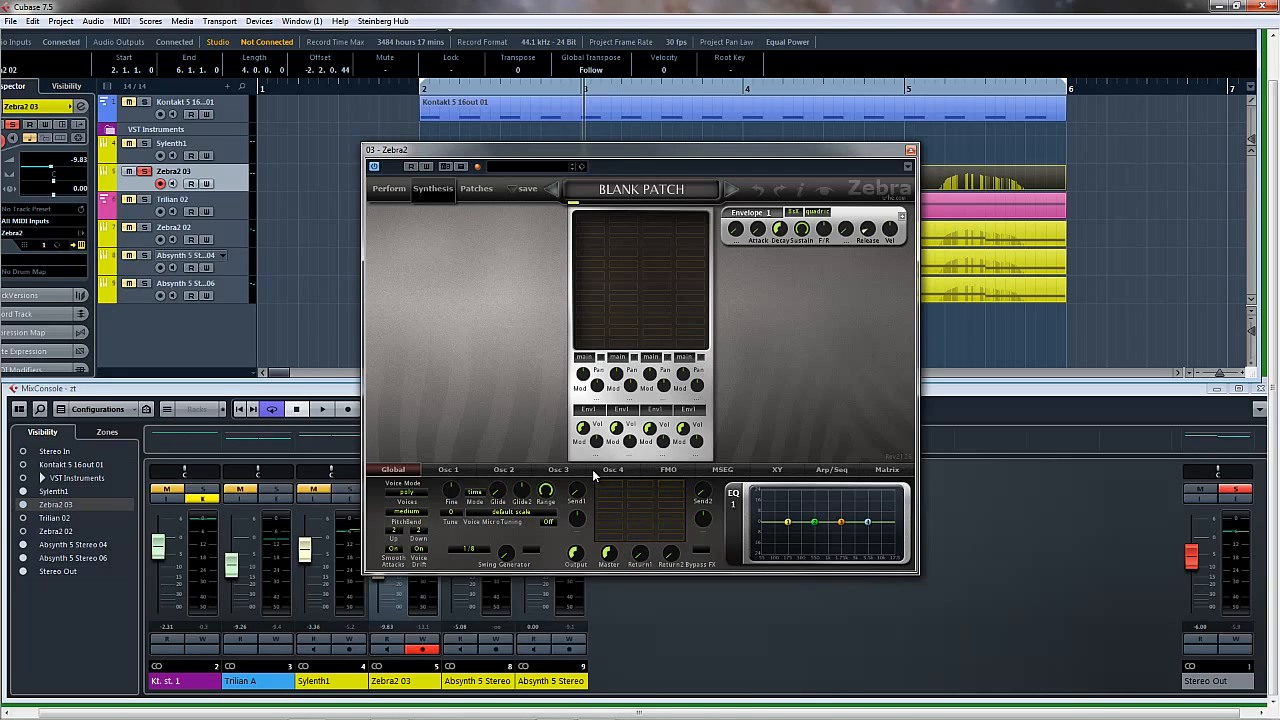
click(598, 225)
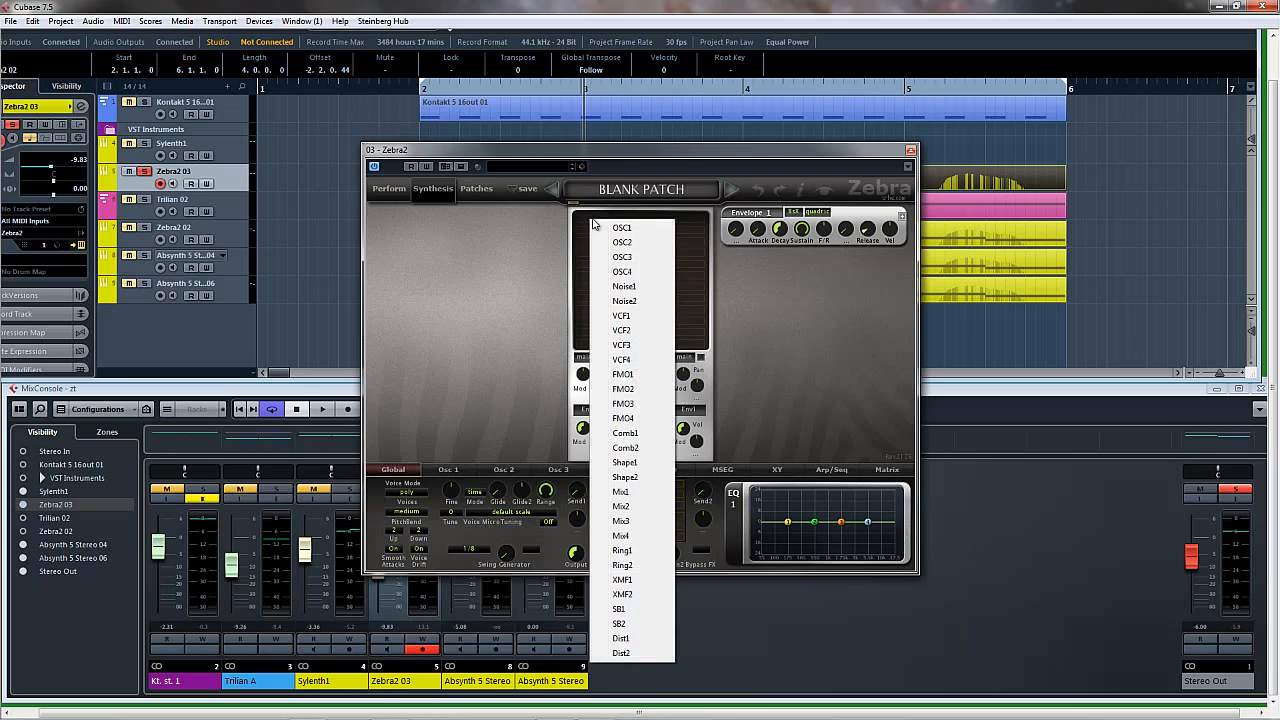
click(600, 230)
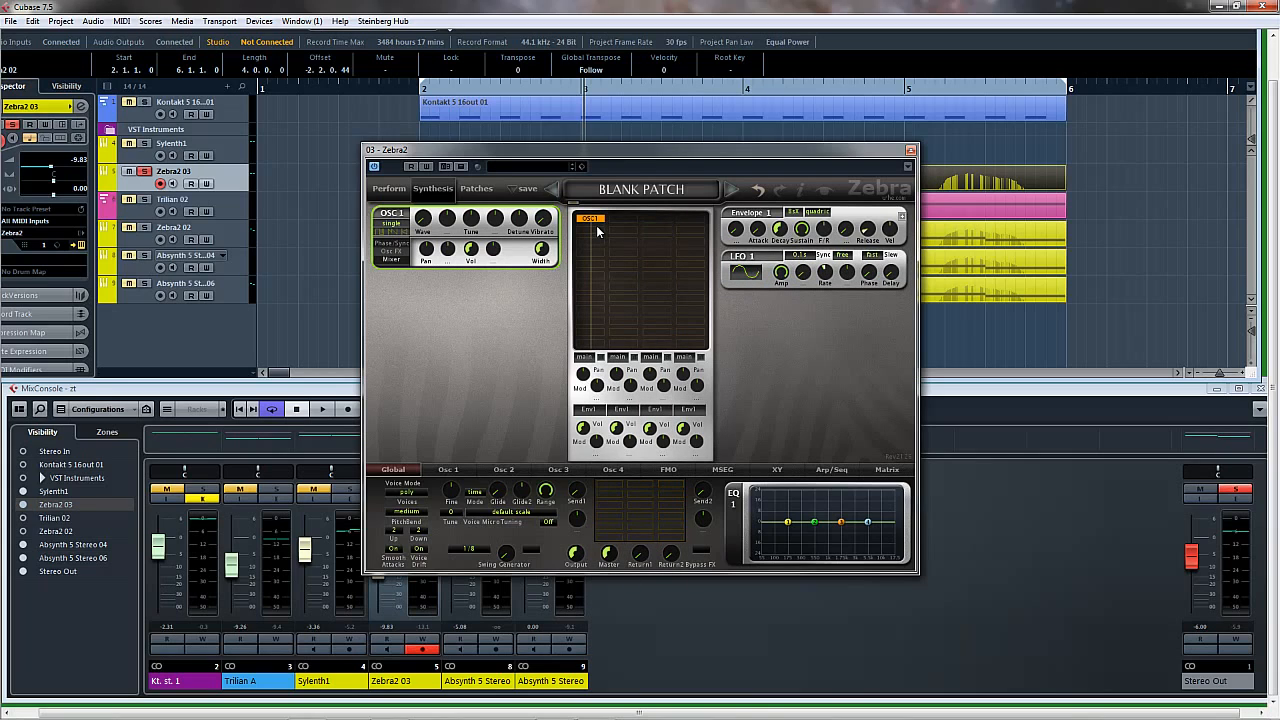
click(446, 471)
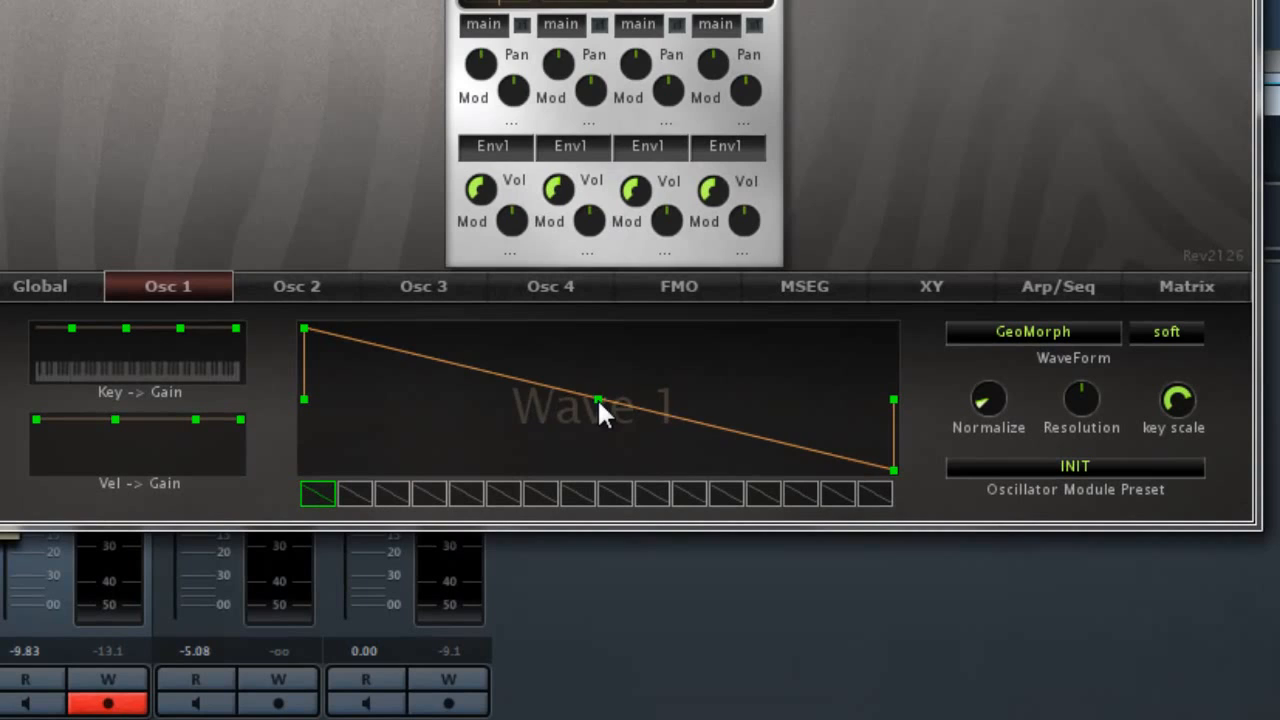
- Reshape OSC 1's Wave 1 into a falling ramp with a vertical drop at the midpoint, a rise to mid-height and an end point at the top
drag(597, 397, 597, 484)
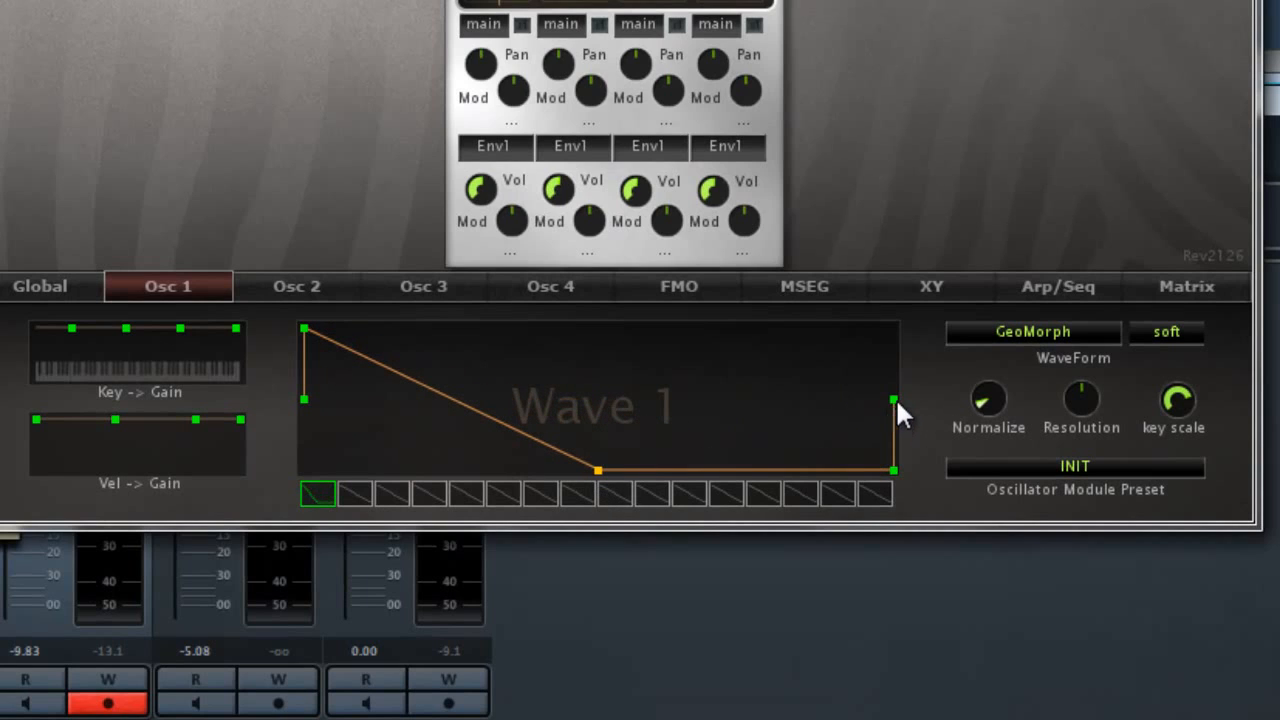
drag(897, 405, 903, 327)
right_click(465, 402)
click(525, 426)
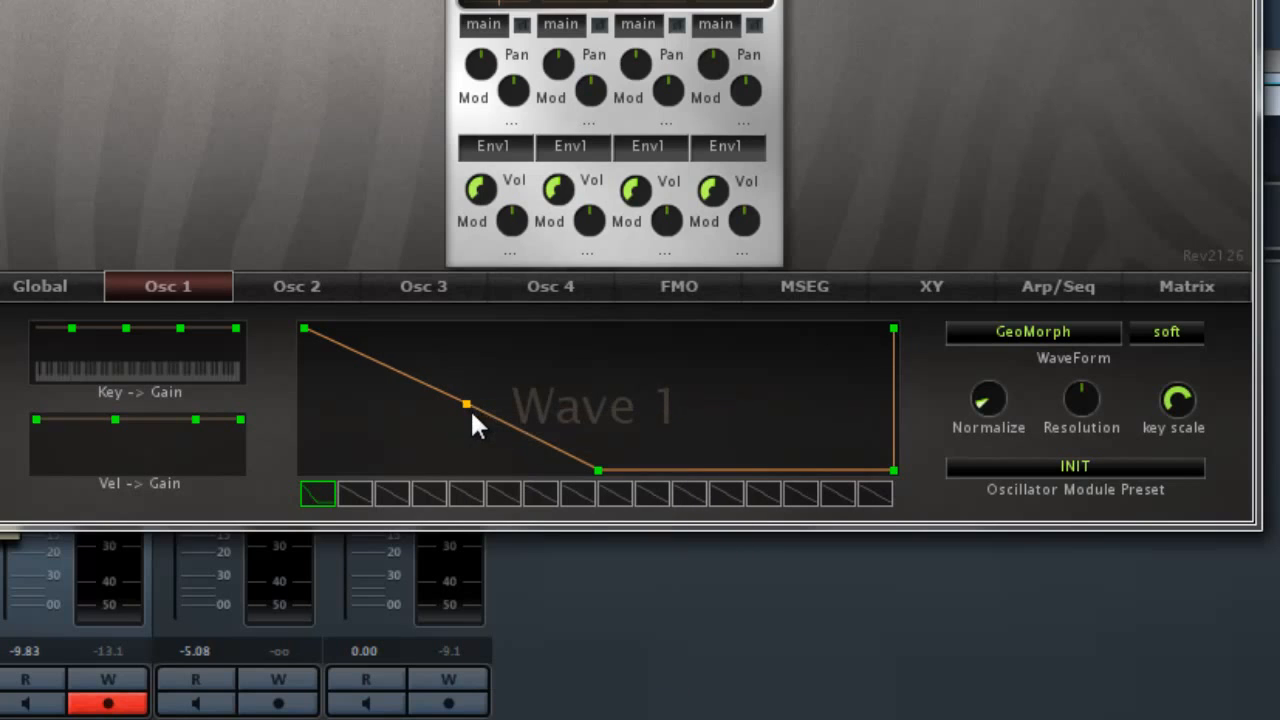
drag(503, 406, 590, 425)
drag(470, 406, 595, 396)
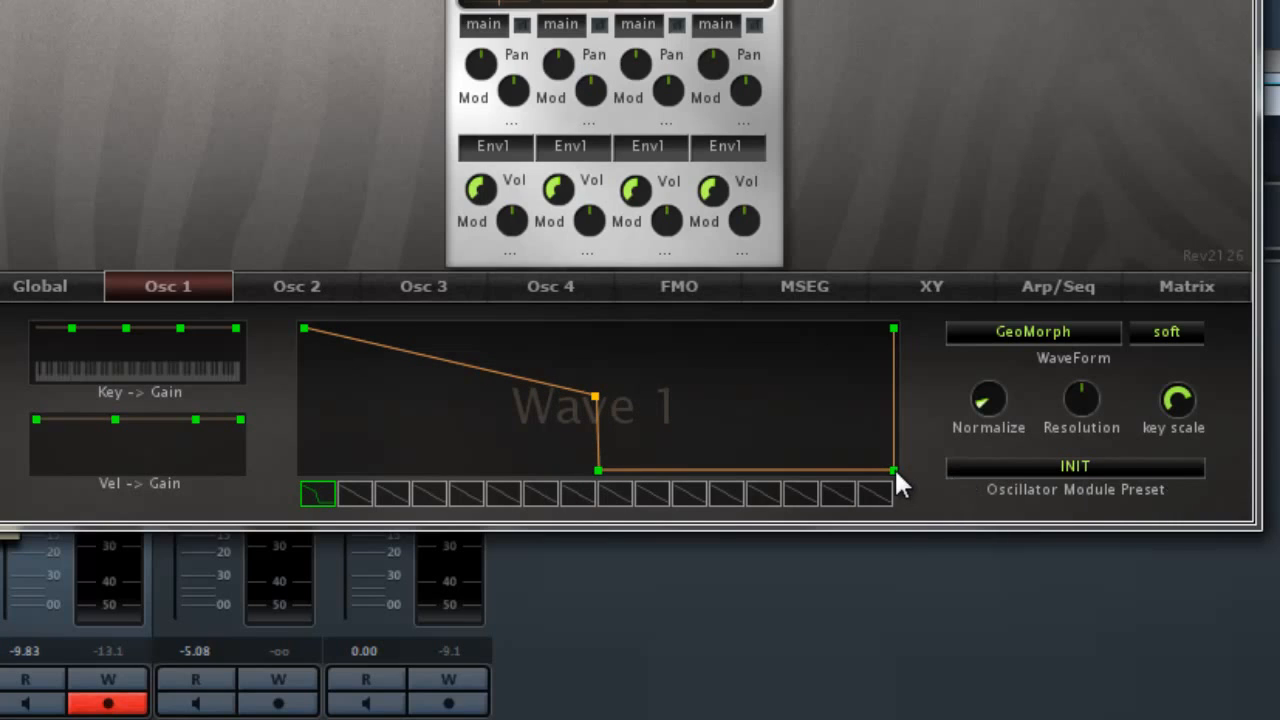
drag(897, 466, 908, 390)
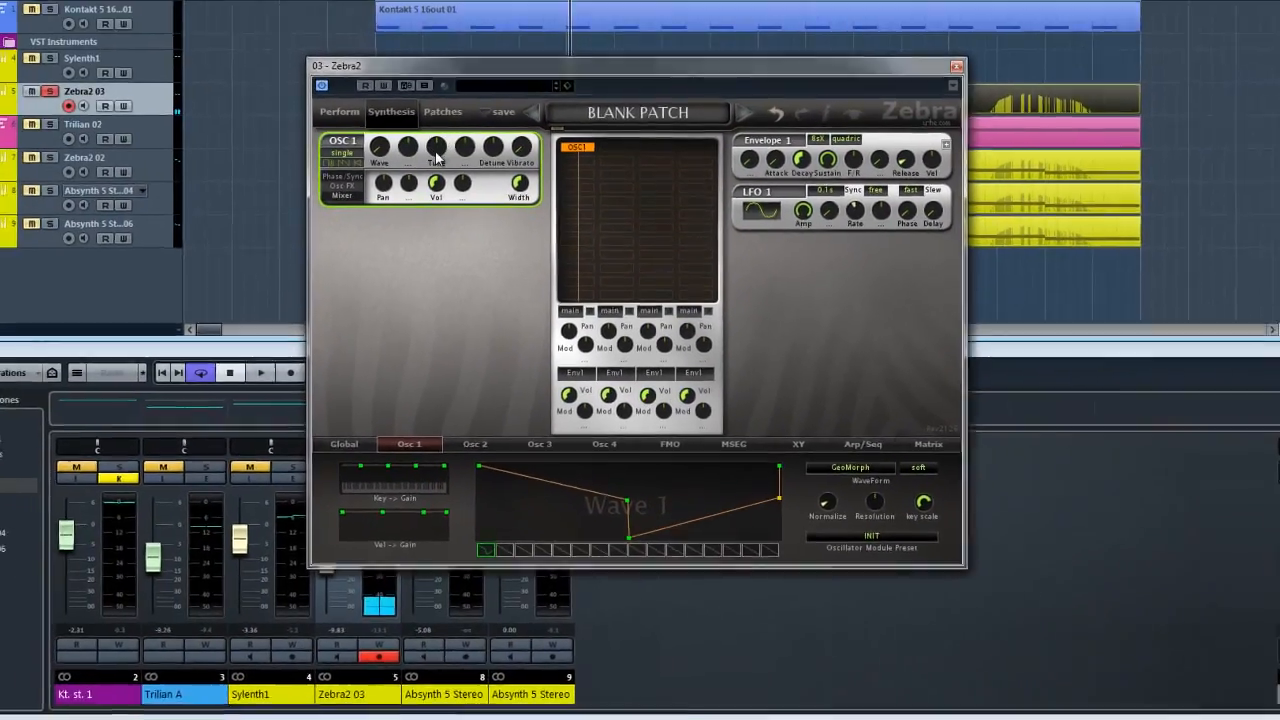
- Lower the tuning of OSC 1 and switch its voice mode to dual
drag(436, 155, 447, 192)
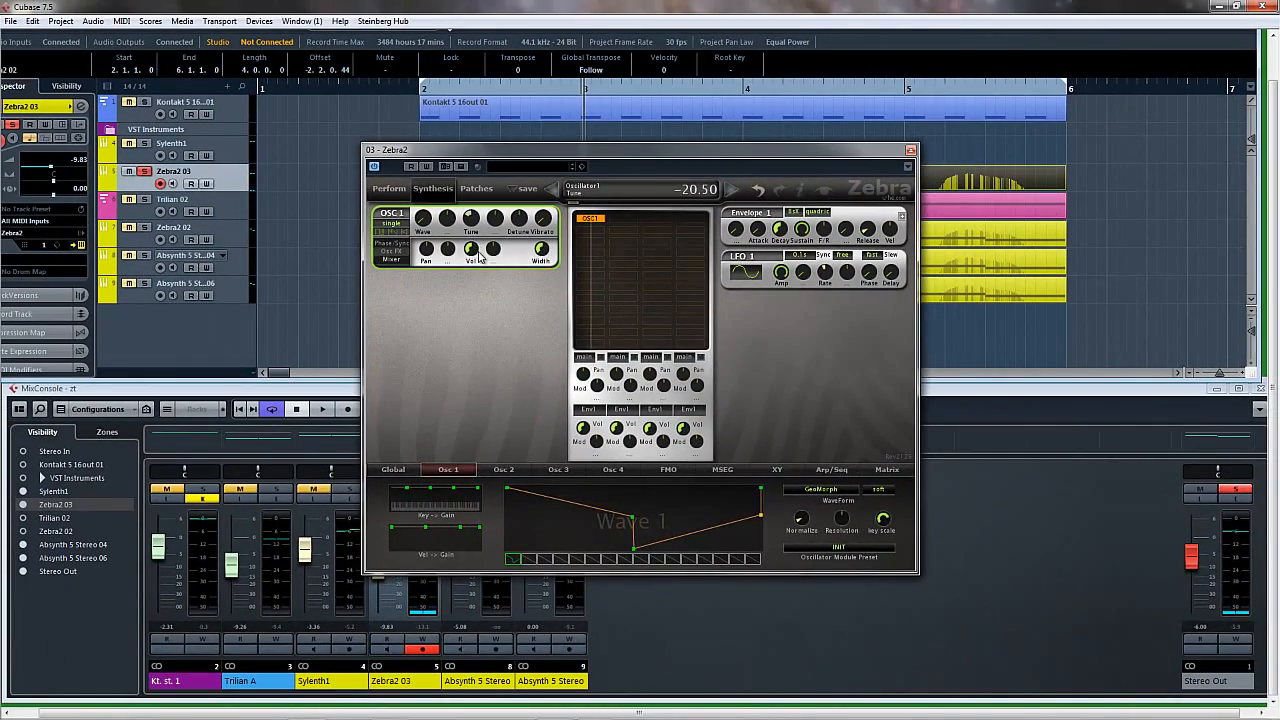
drag(480, 257, 483, 259)
click(393, 224)
click(421, 248)
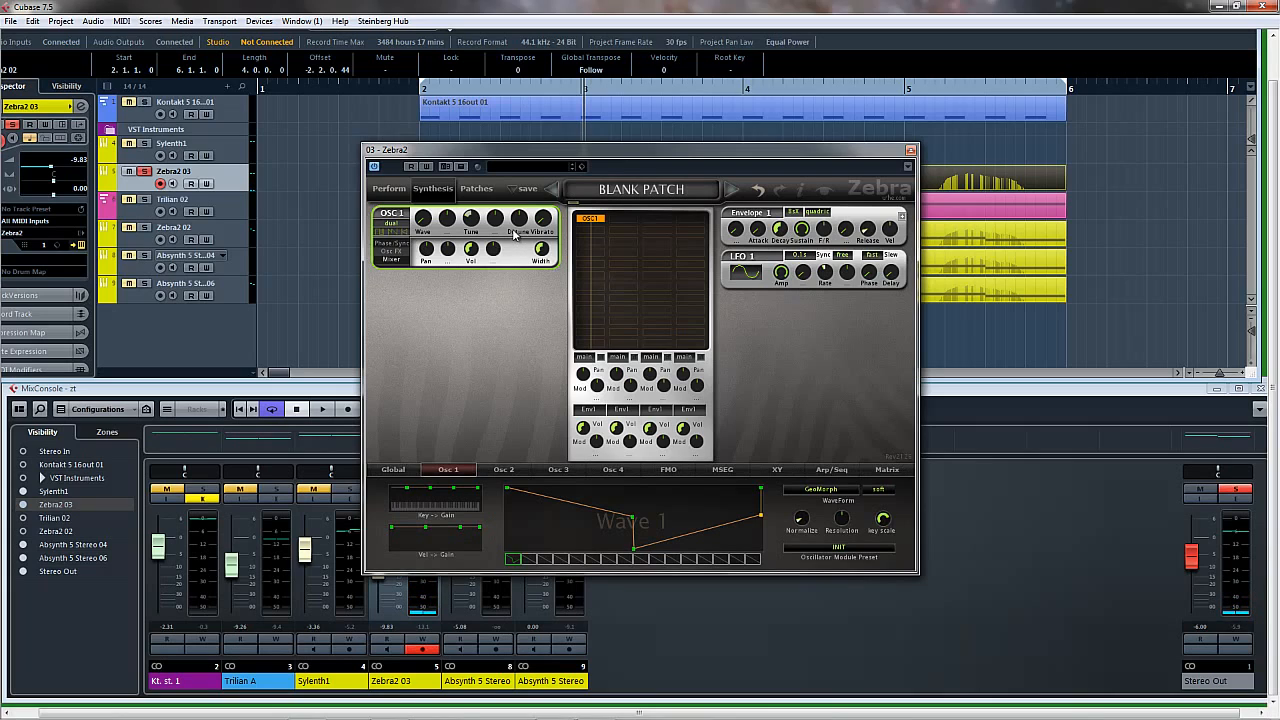
- Raise OSC 1's Detune slightly, its Width to about 83.5, and its Phase/PW
drag(518, 219, 518, 205)
drag(543, 250, 549, 211)
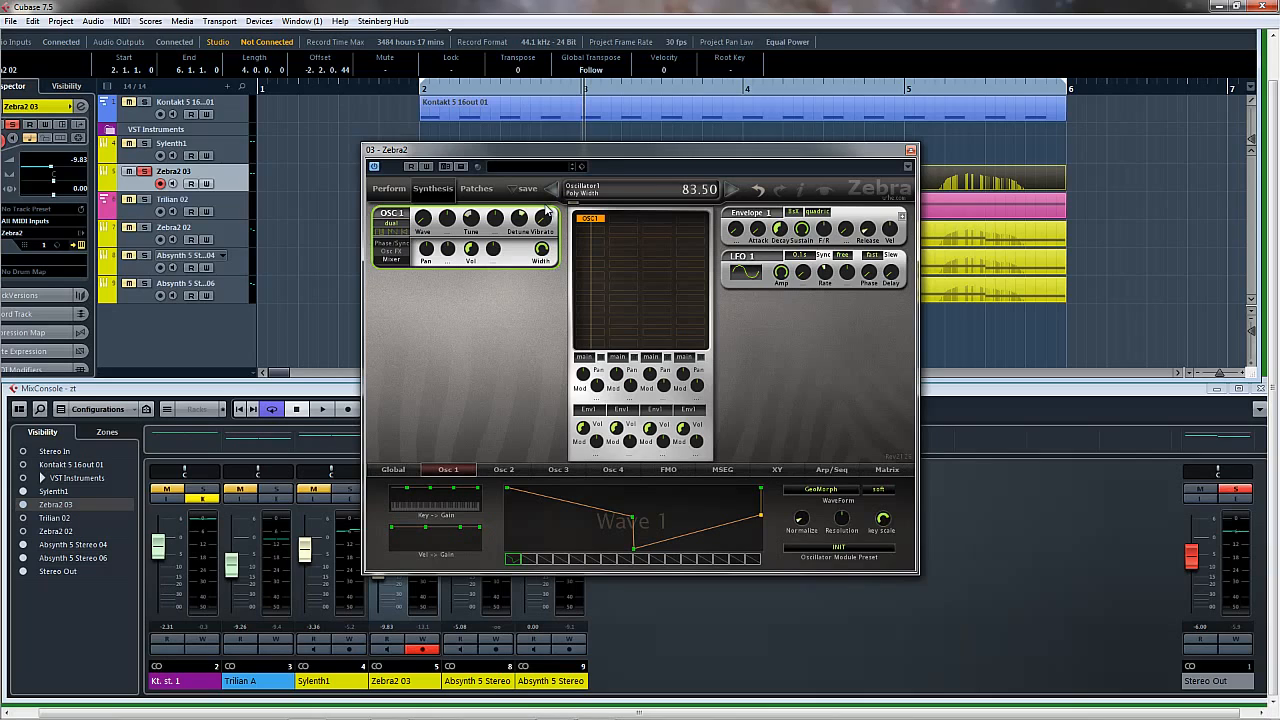
click(396, 246)
drag(440, 252, 441, 224)
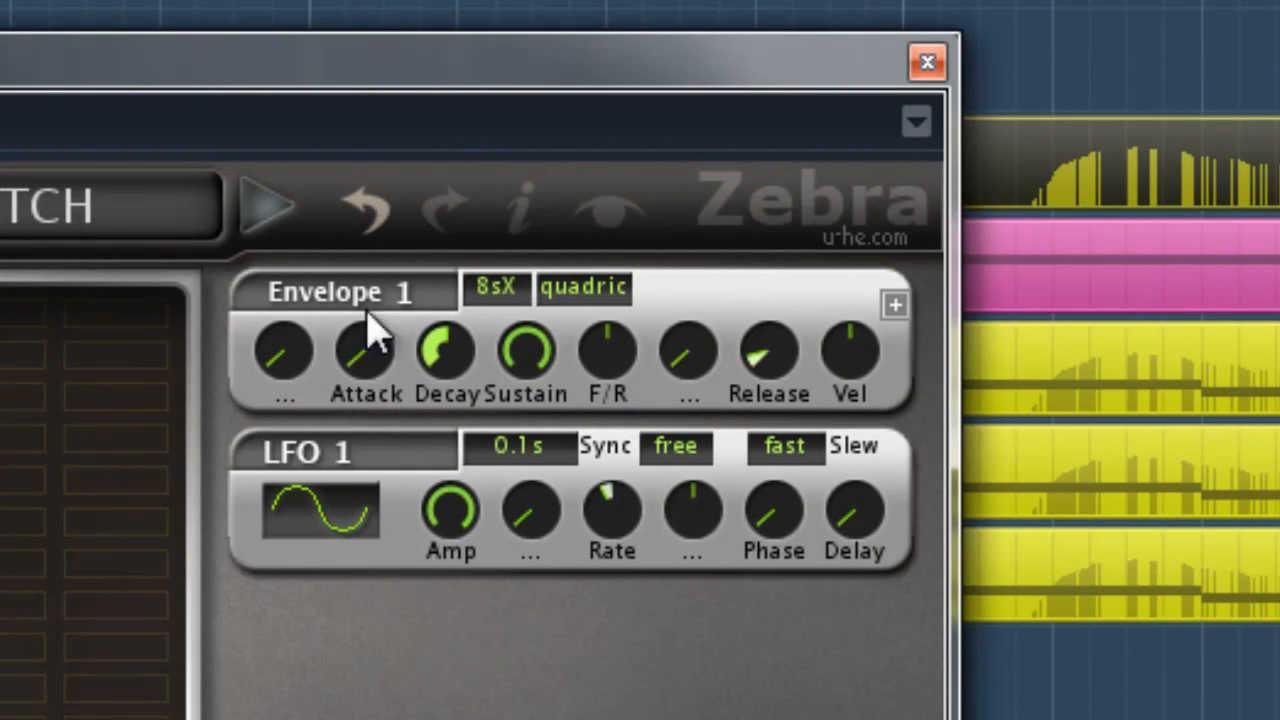
- Set Envelope 1's Attack to 63 and Decay to 0, and lengthen its Release
drag(370, 330, 364, 42)
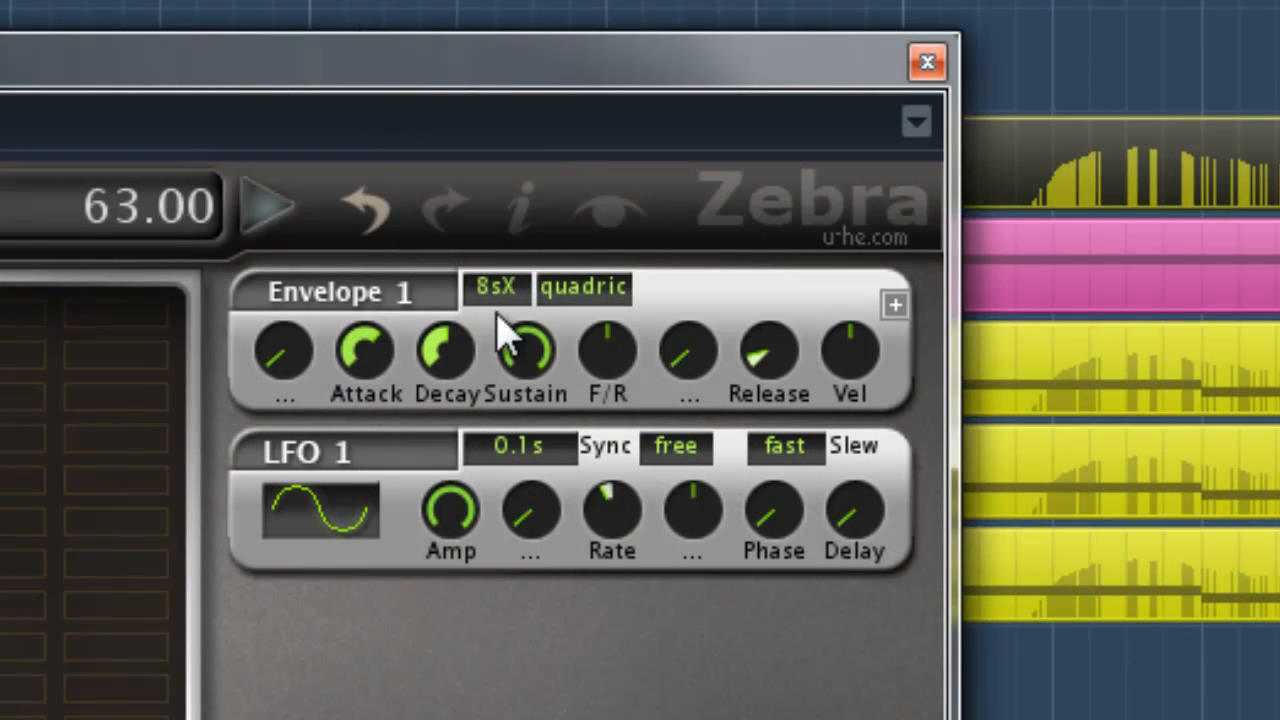
drag(458, 362, 329, 429)
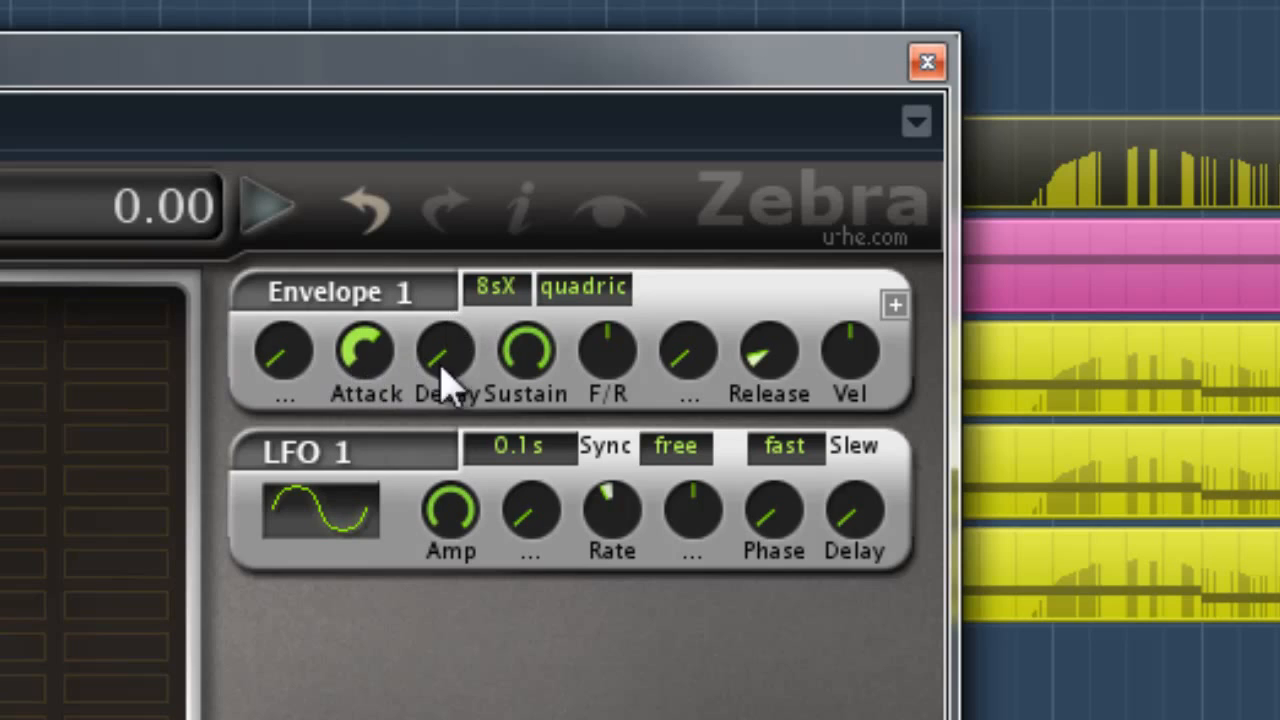
drag(770, 358, 777, 25)
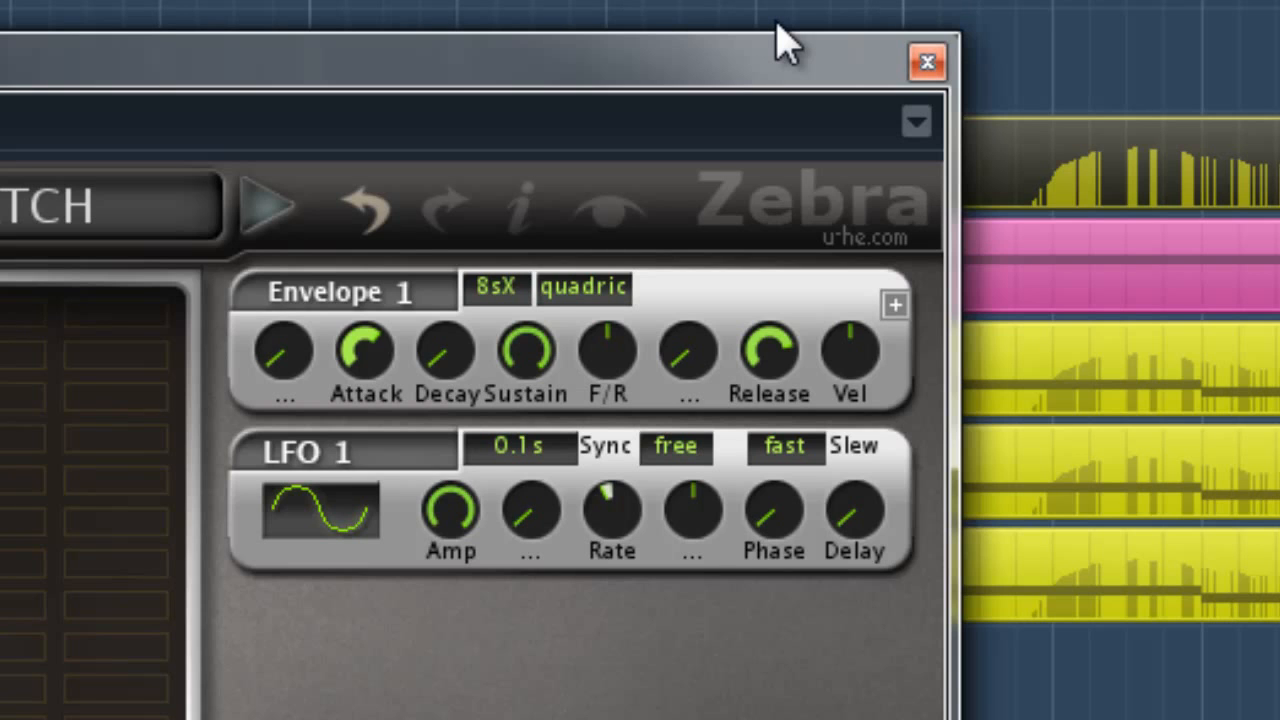
drag(774, 370, 775, 384)
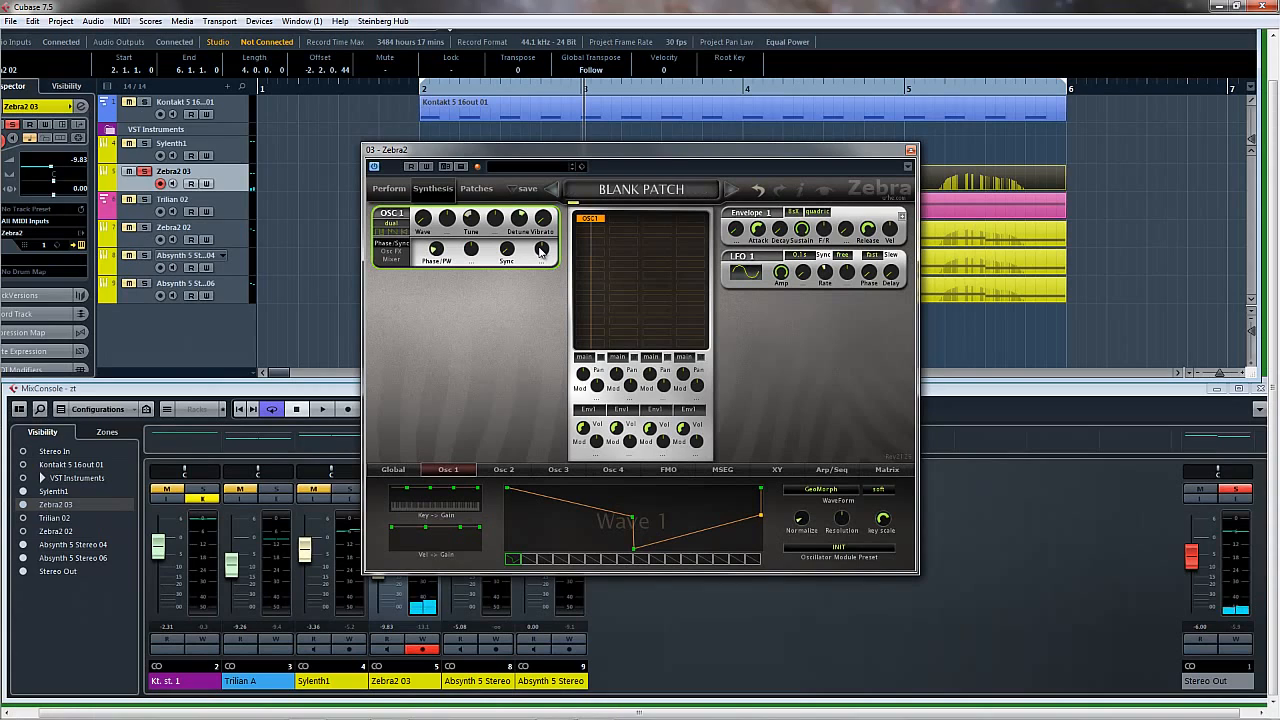
- Bypass OSC1 in the grid and add OSC2 directly beneath it
double_click(593, 221)
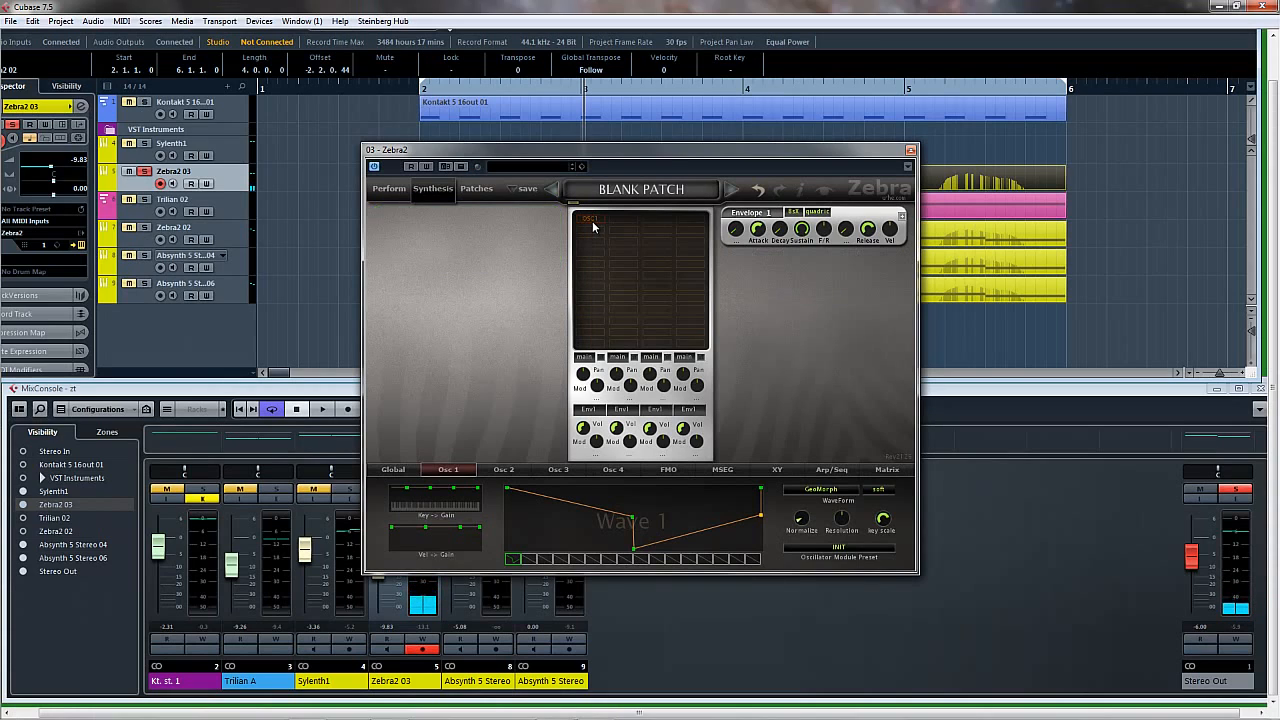
click(591, 229)
click(615, 240)
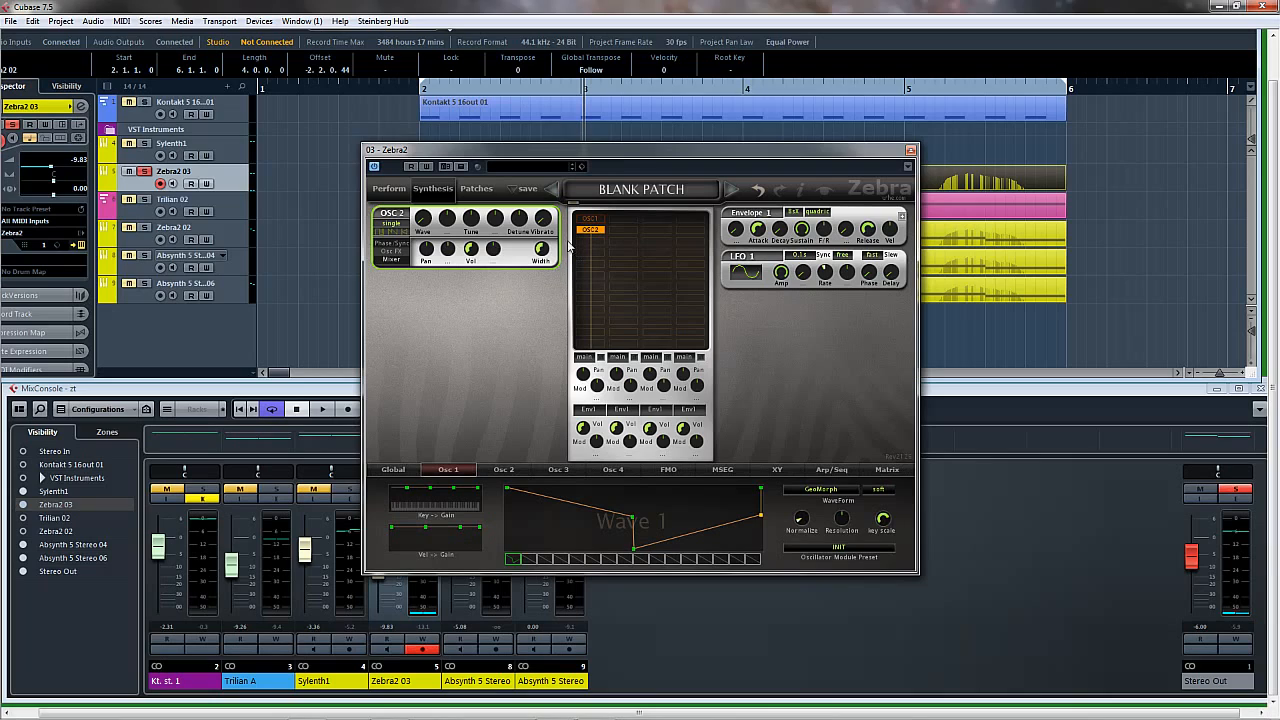
- Switch OSC 2 to dual mode and lower its tuning, with its waveform editor displayed
click(402, 224)
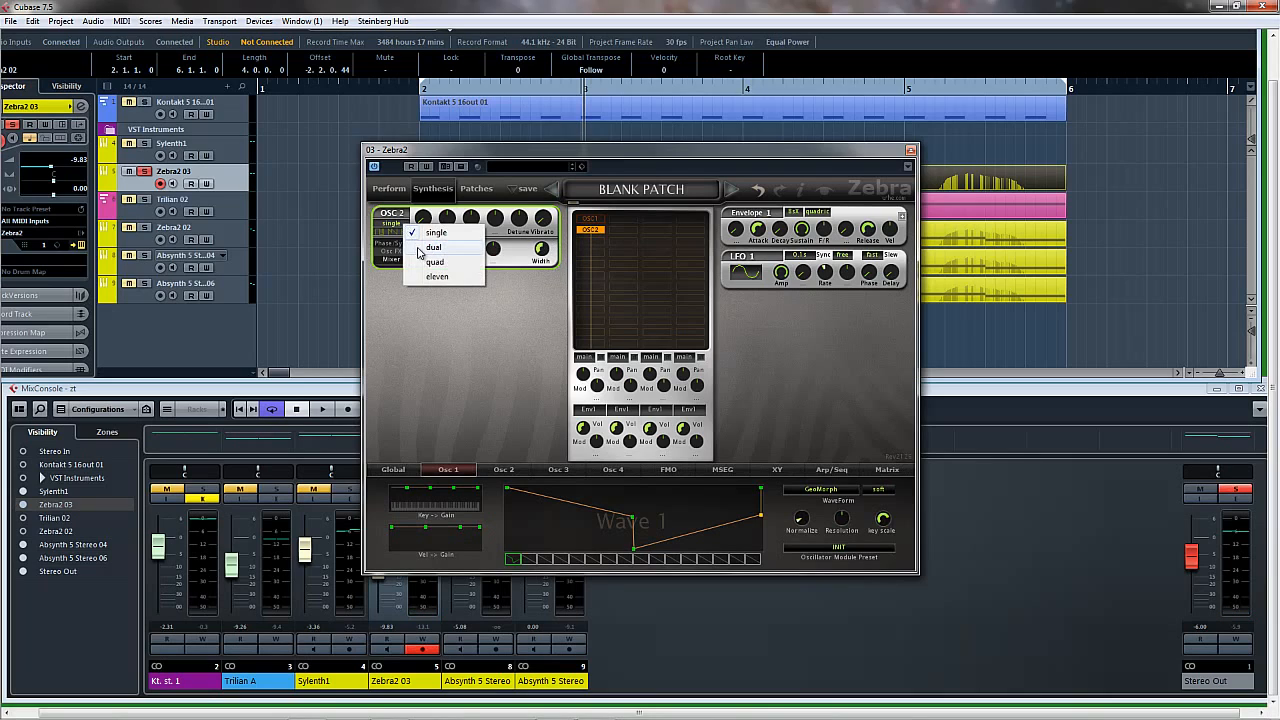
click(440, 240)
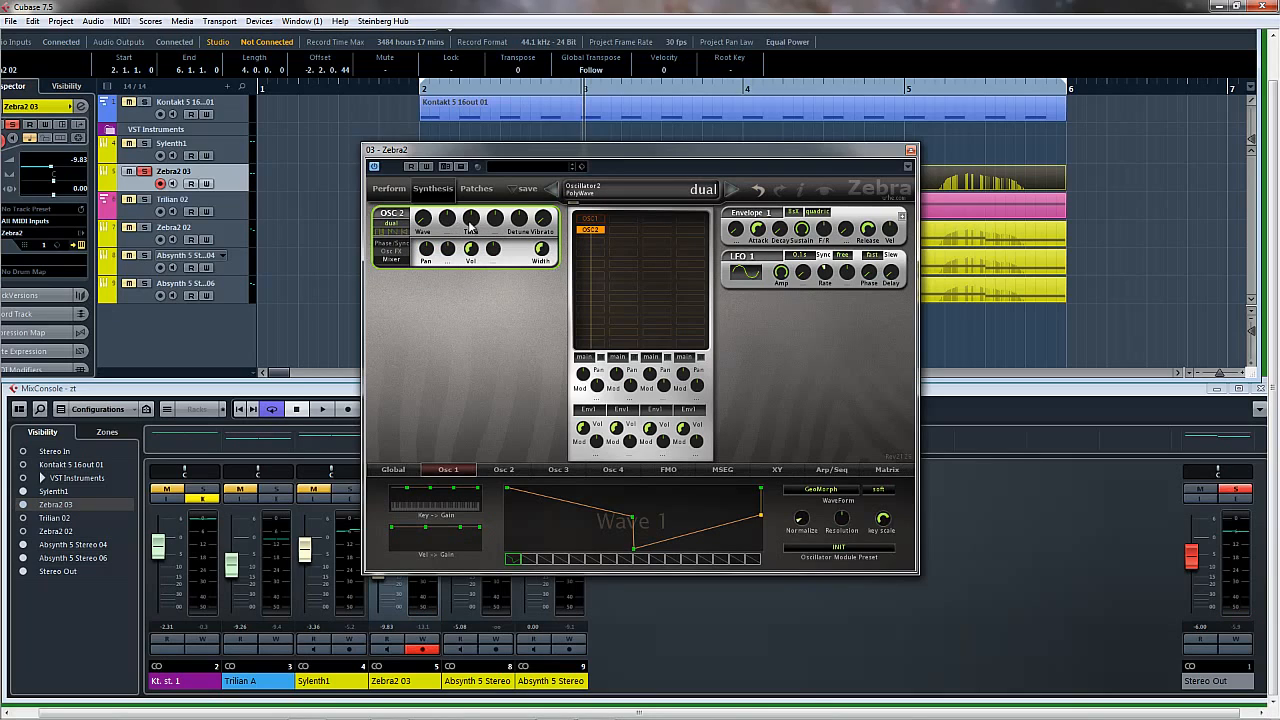
mouse_move(471, 226)
mouse_down()
mouse_move(477, 276)
mouse_move(474, 233)
mouse_up()
click(505, 469)
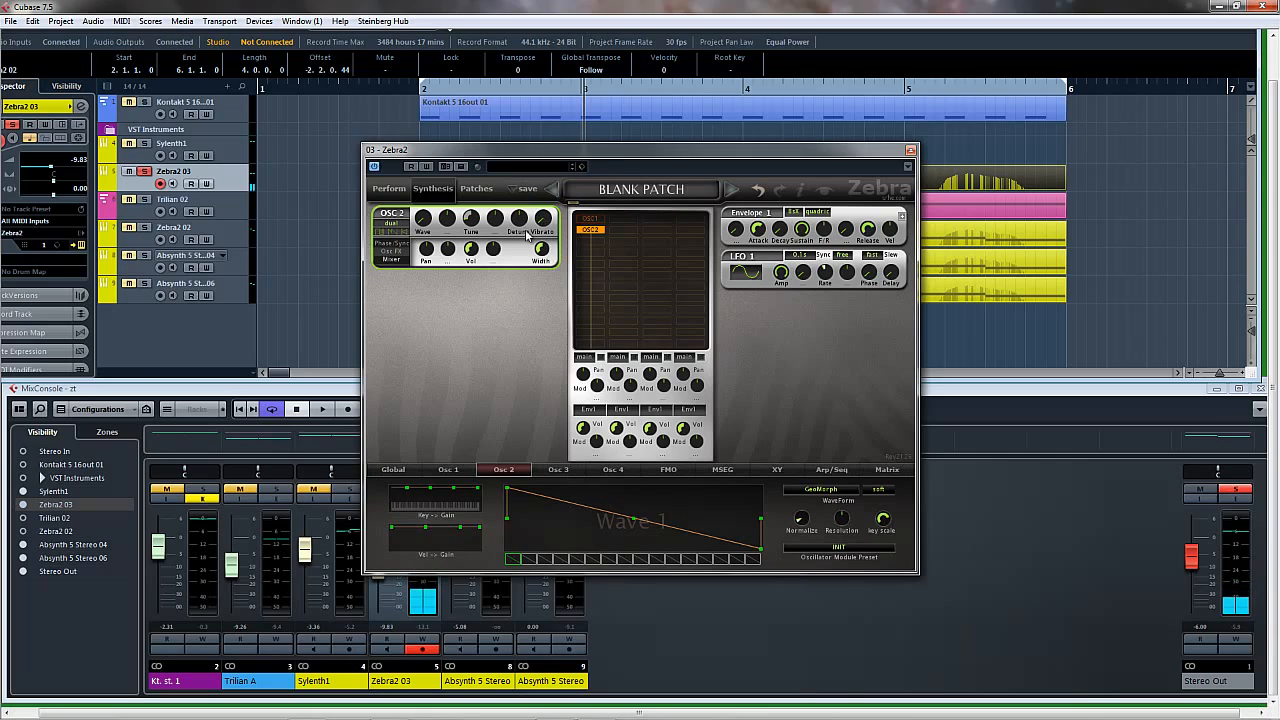
- Raise OSC 2's Detune to 19.5
mouse_move(521, 216)
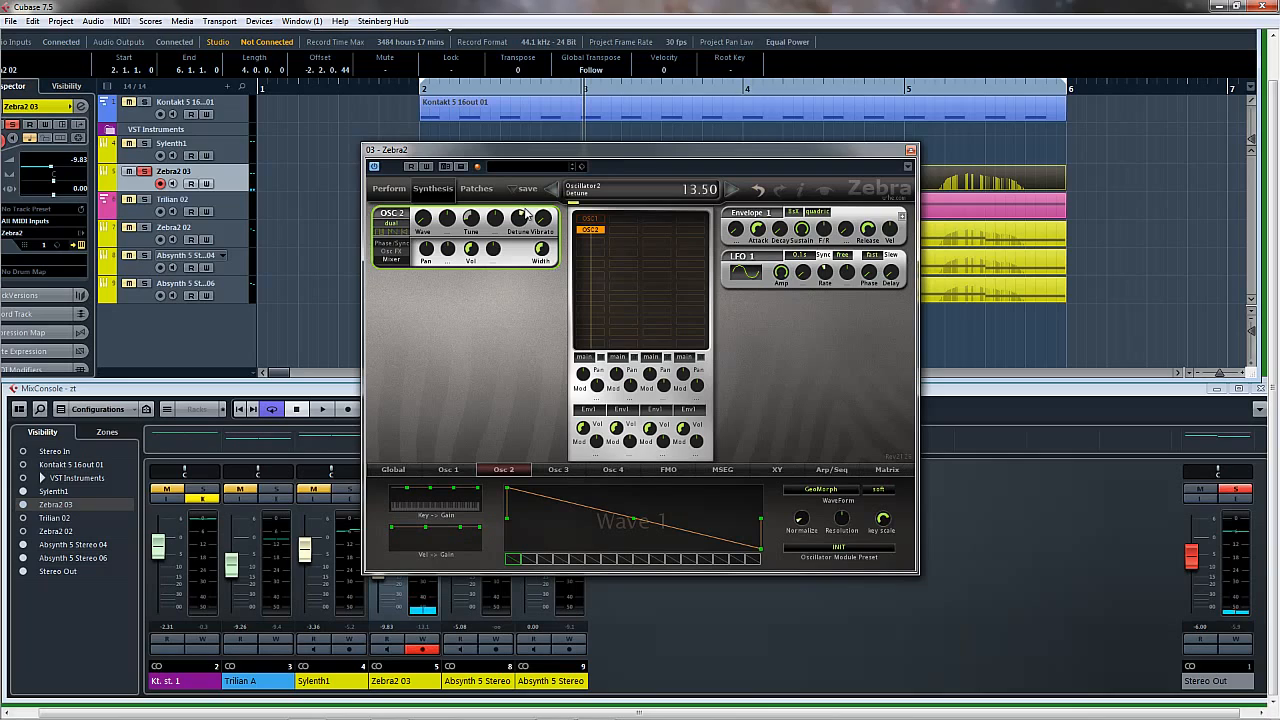
drag(521, 216, 521, 207)
scroll(520, 224, up, 4)
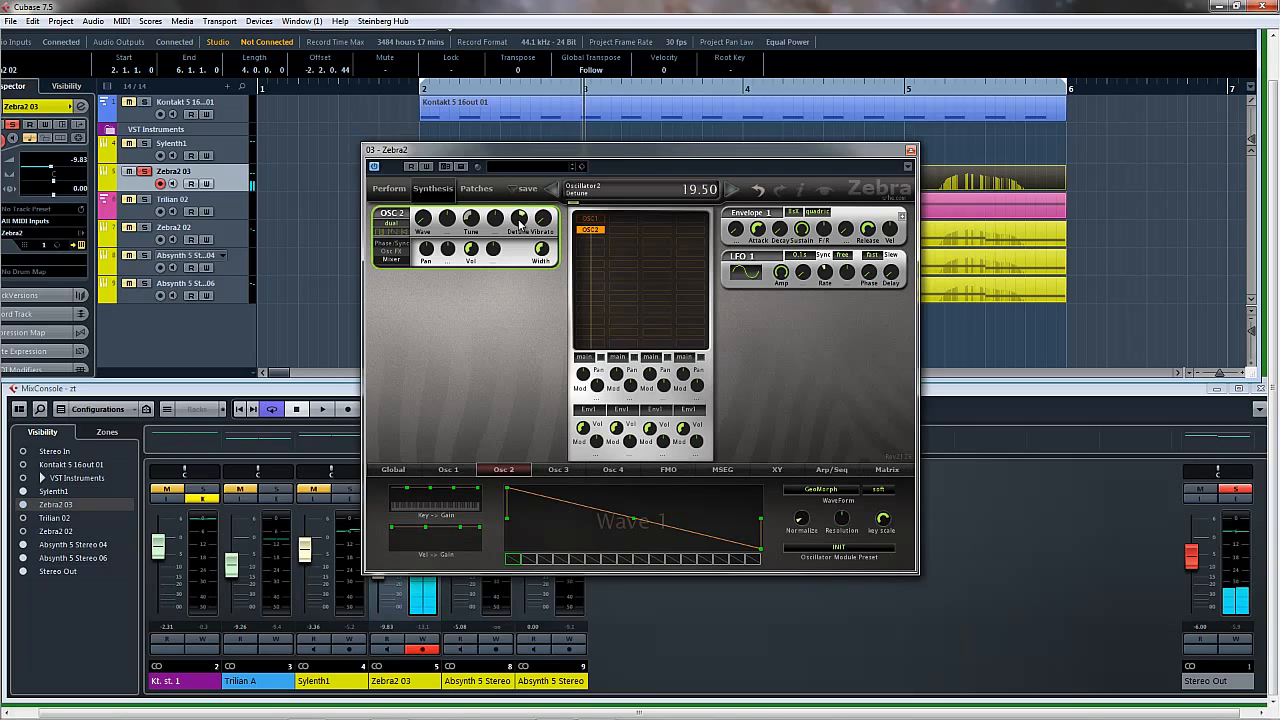
- Set OSC 2's Phase to 21.5 and its mixer Width to maximum
click(393, 245)
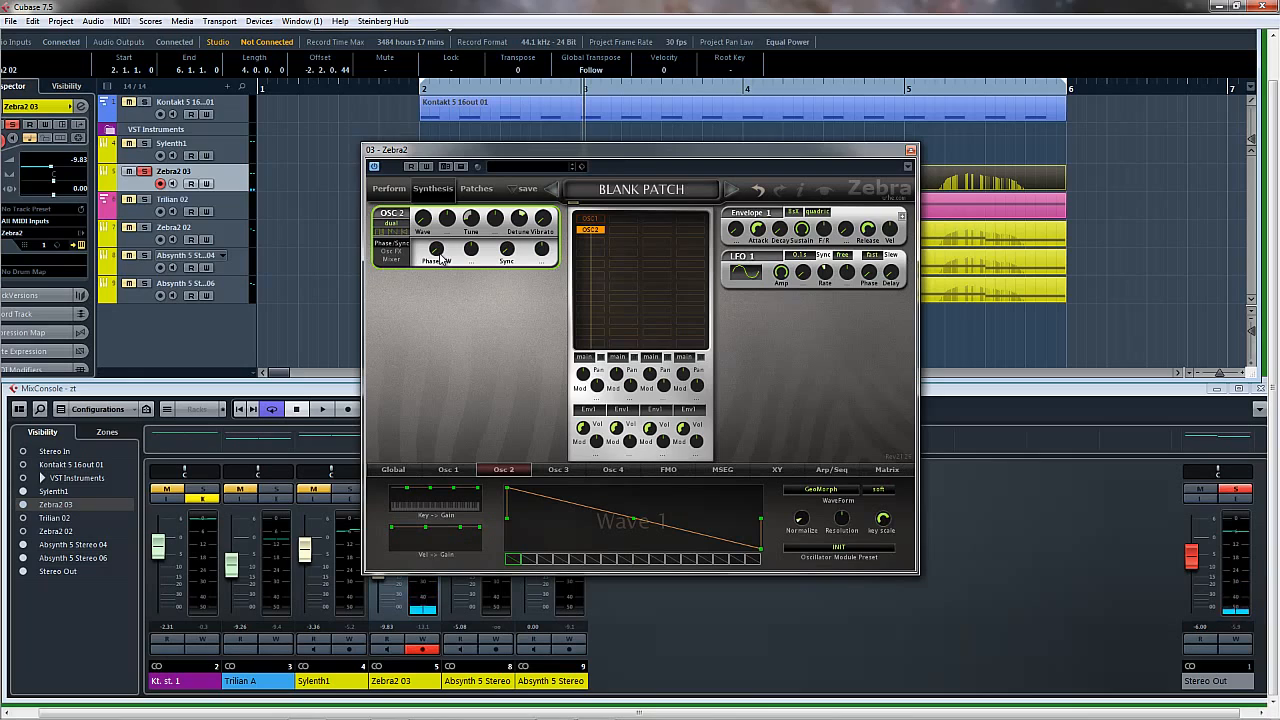
drag(440, 258, 440, 232)
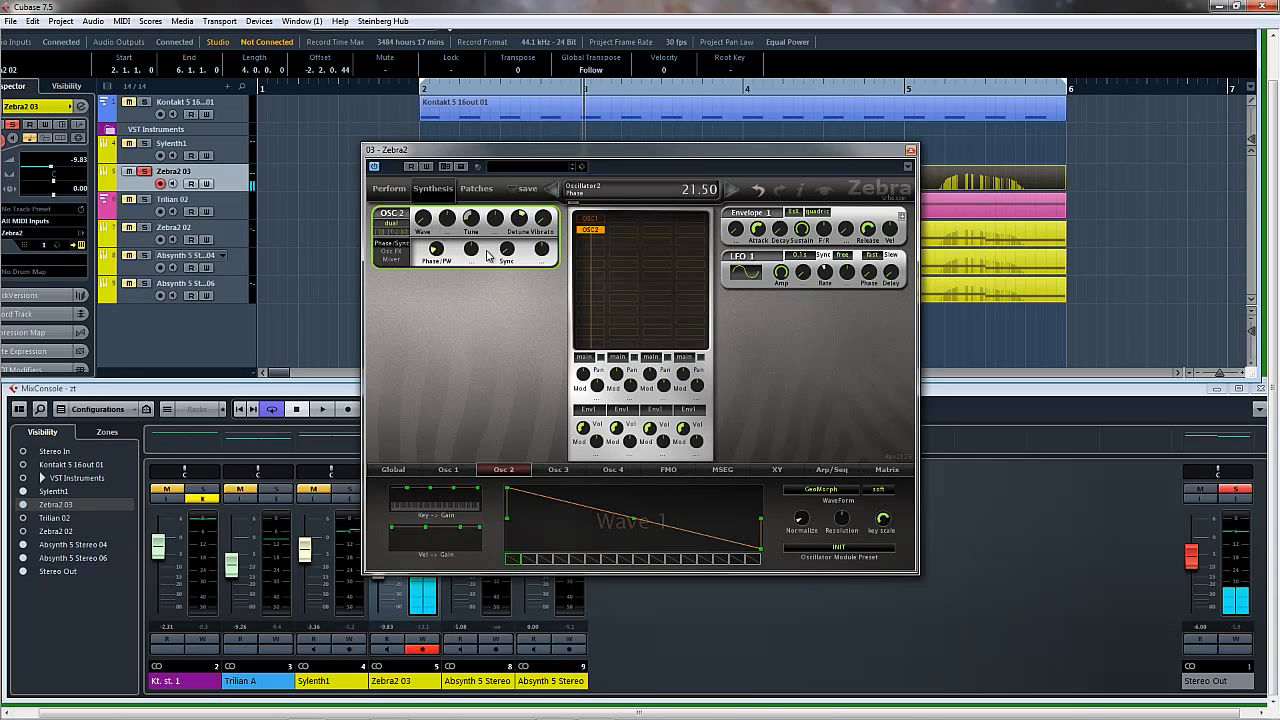
click(397, 261)
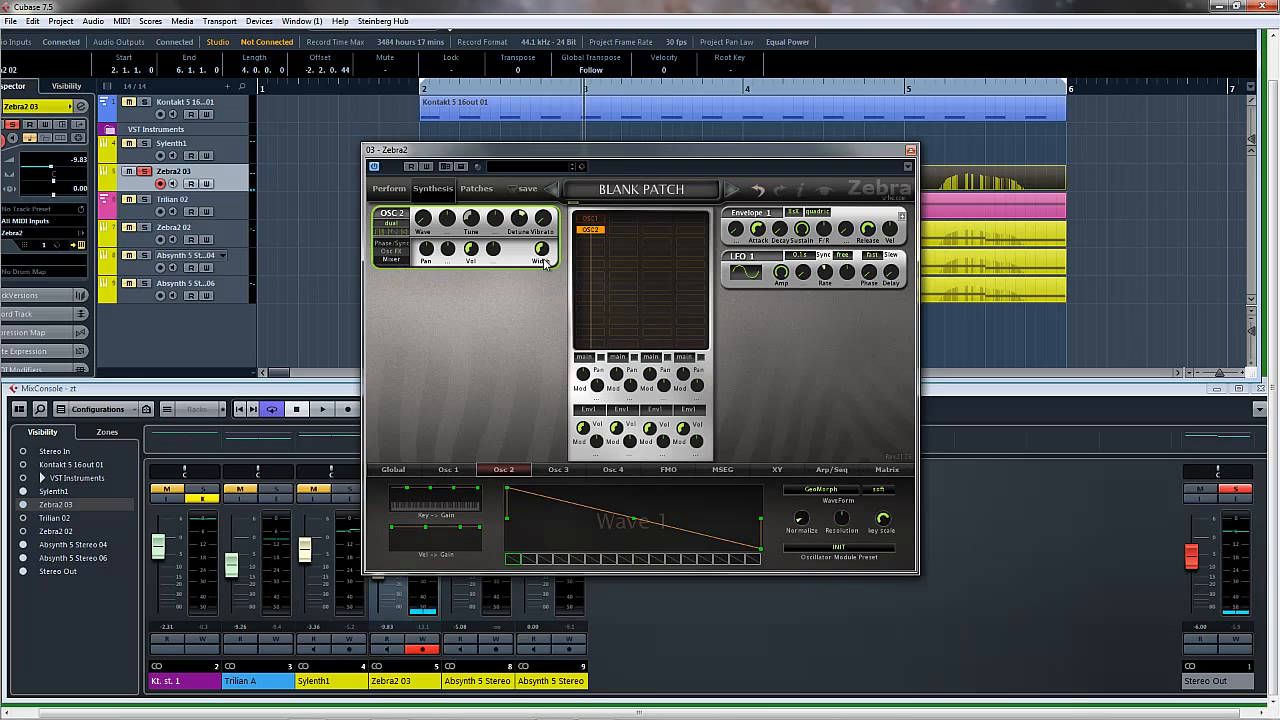
drag(542, 254, 562, 126)
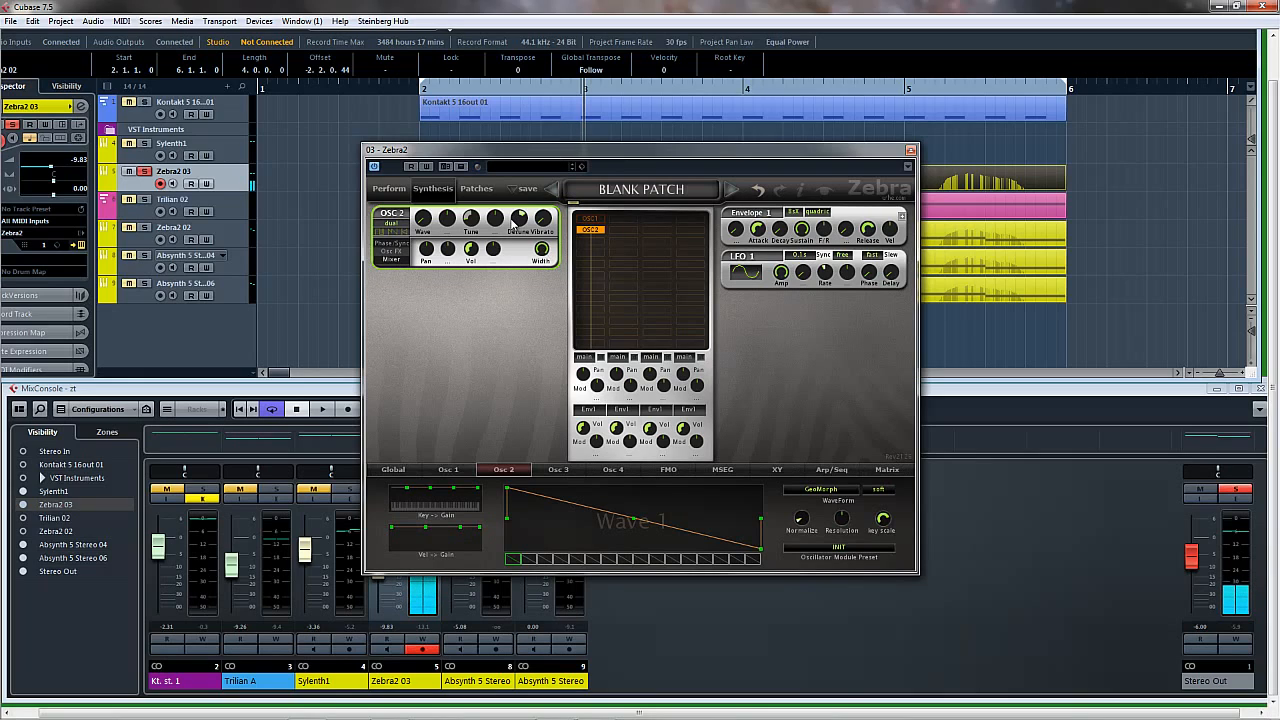
- Reactivate OSC1 in the grid and compare the waveforms of both oscillators
click(590, 219)
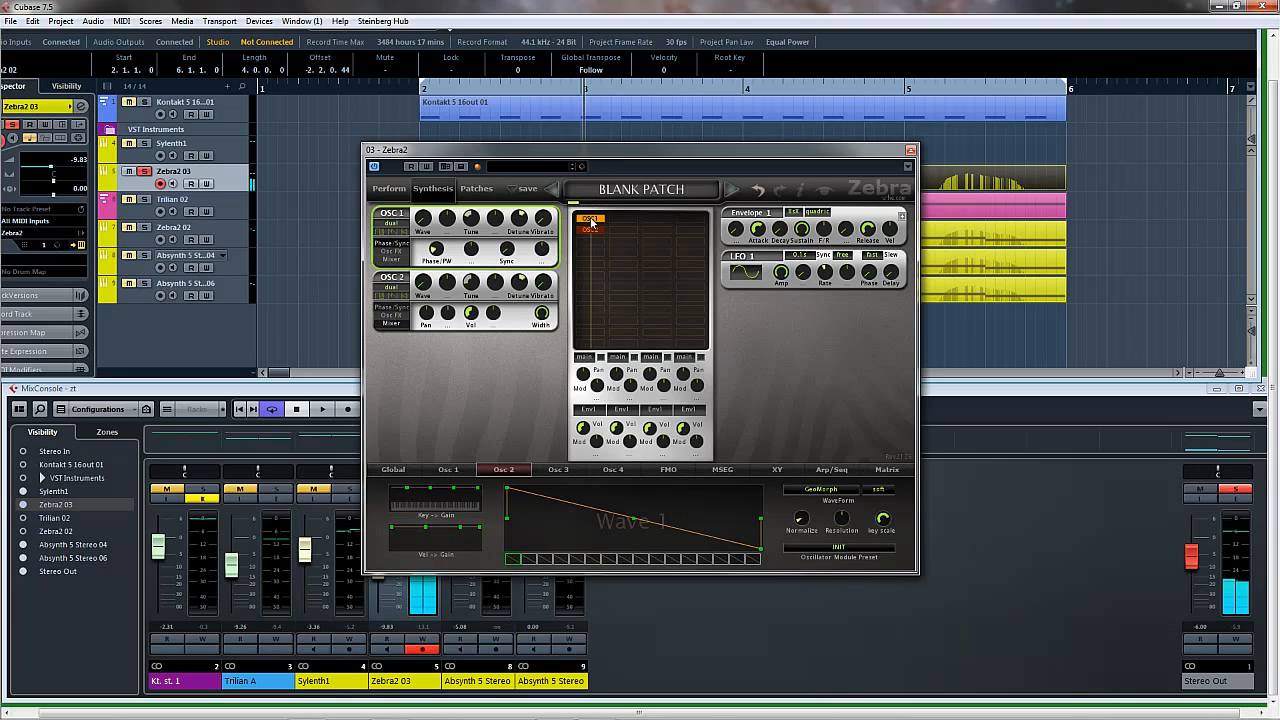
click(446, 472)
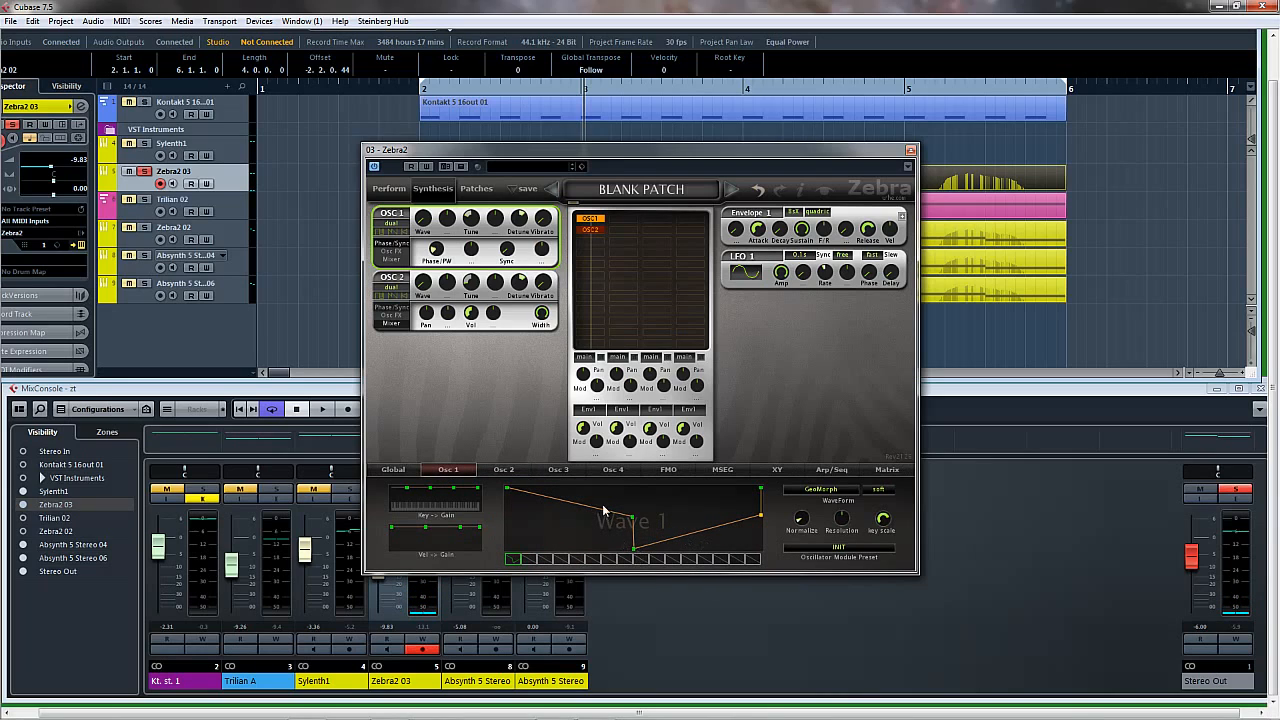
click(507, 471)
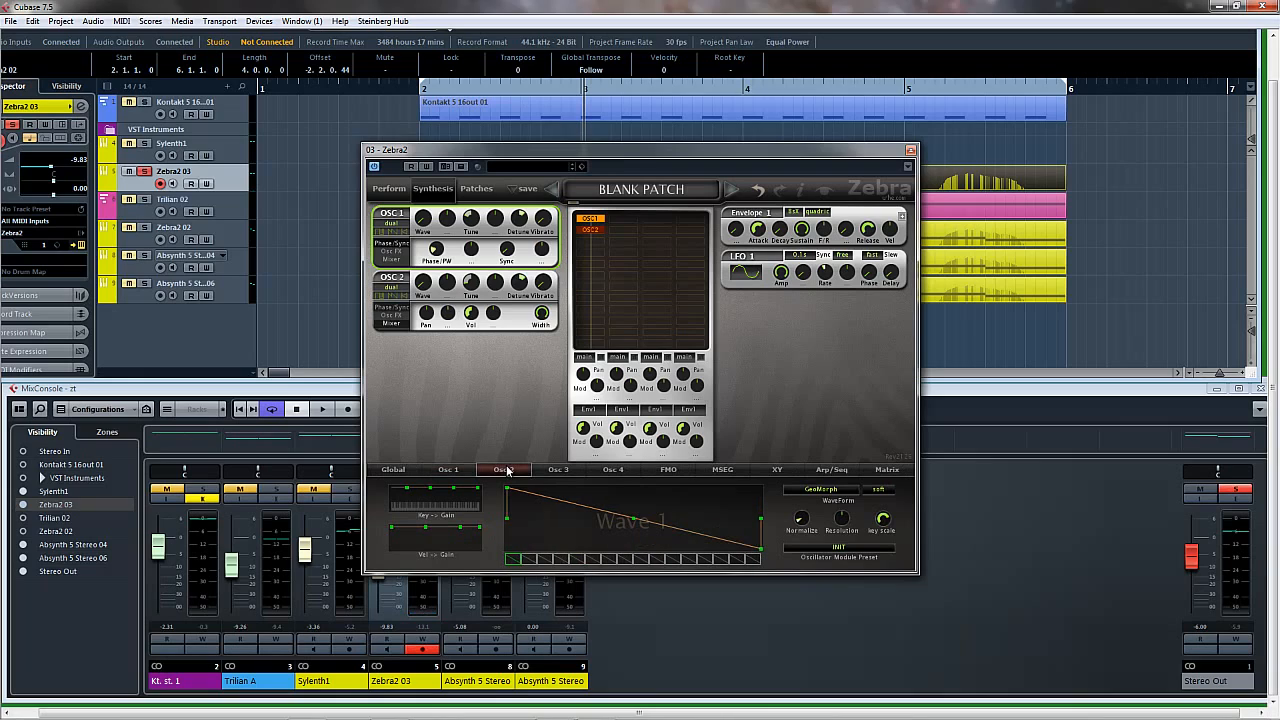
click(447, 470)
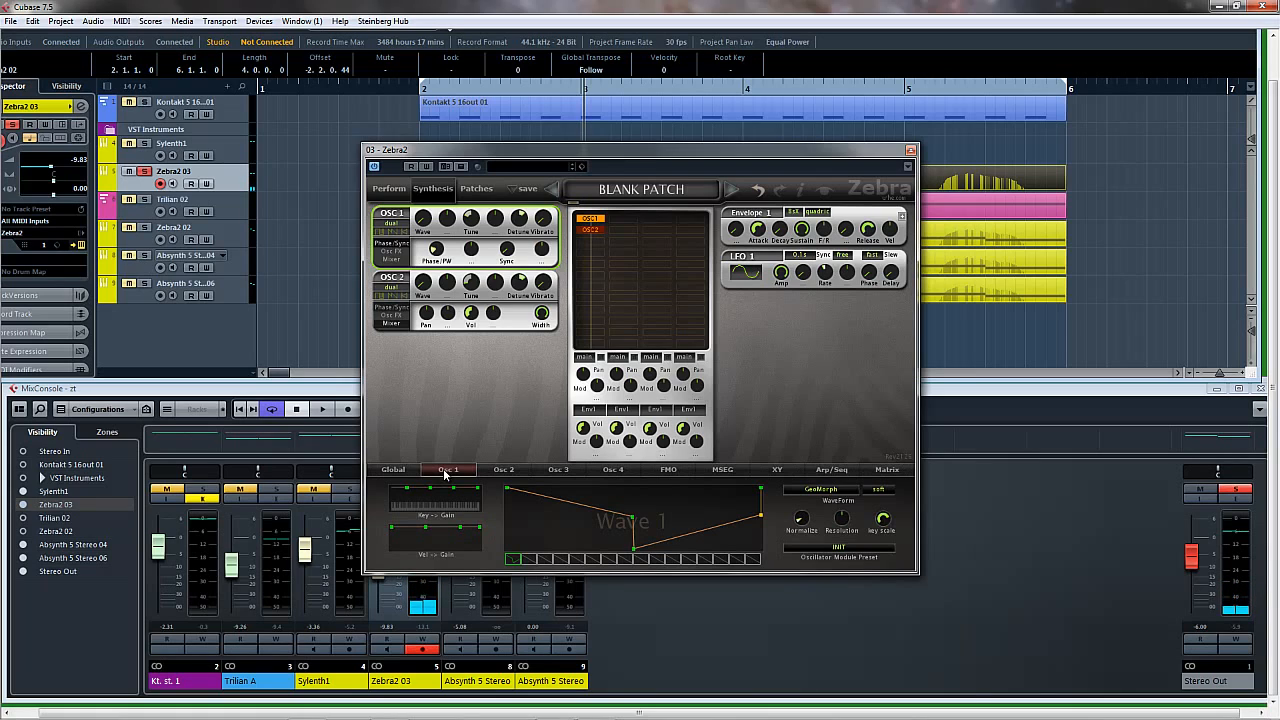
- Add the VCF1 filter below the oscillators in the first lane and set its type to LP Vintage2
click(589, 264)
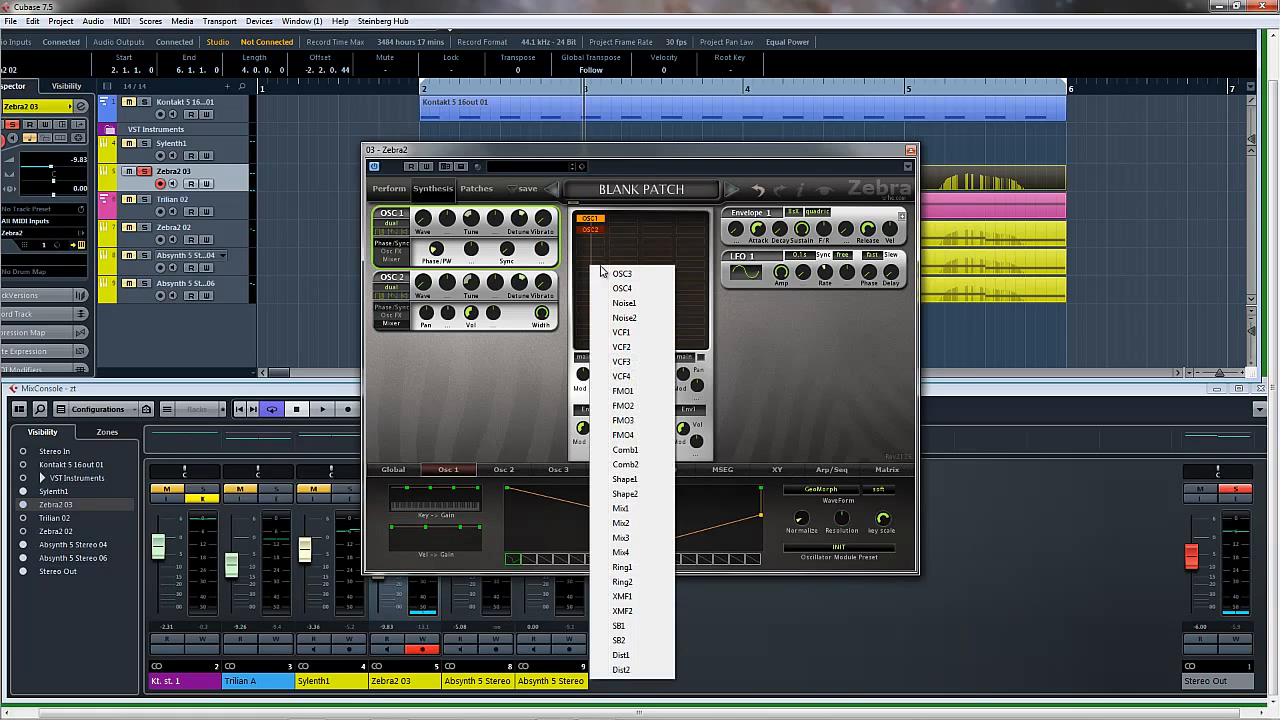
click(646, 340)
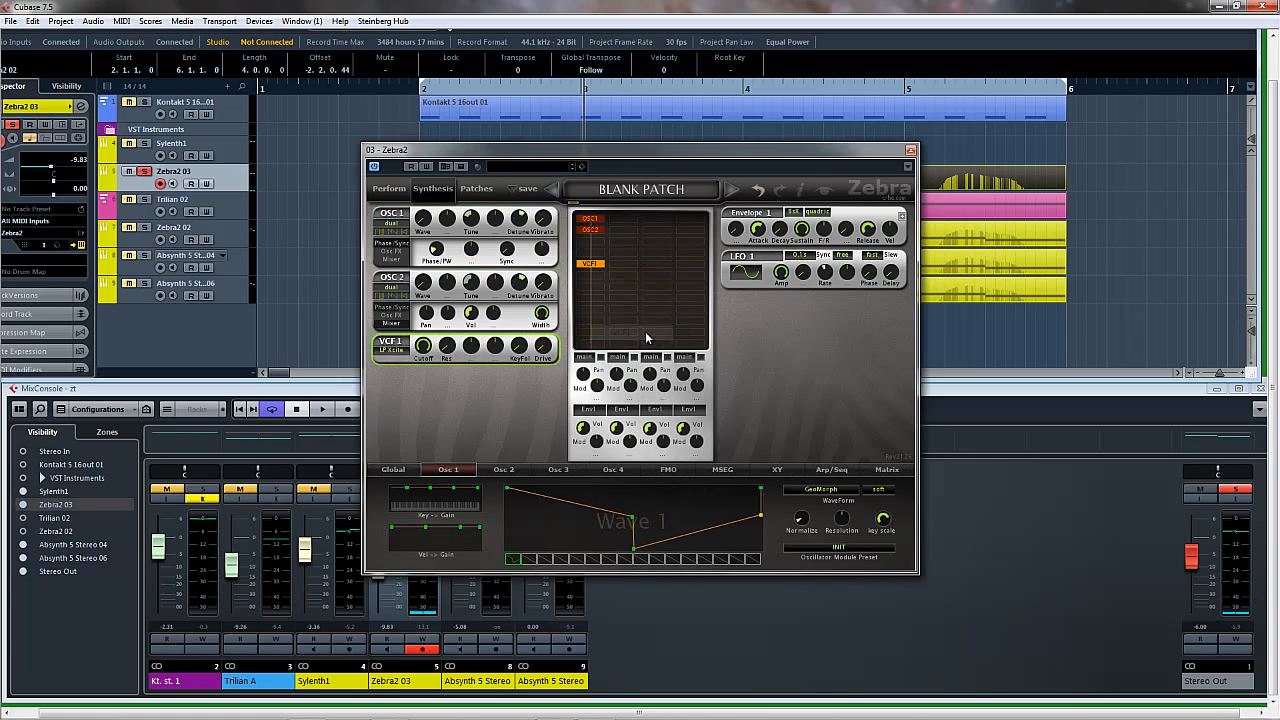
click(395, 352)
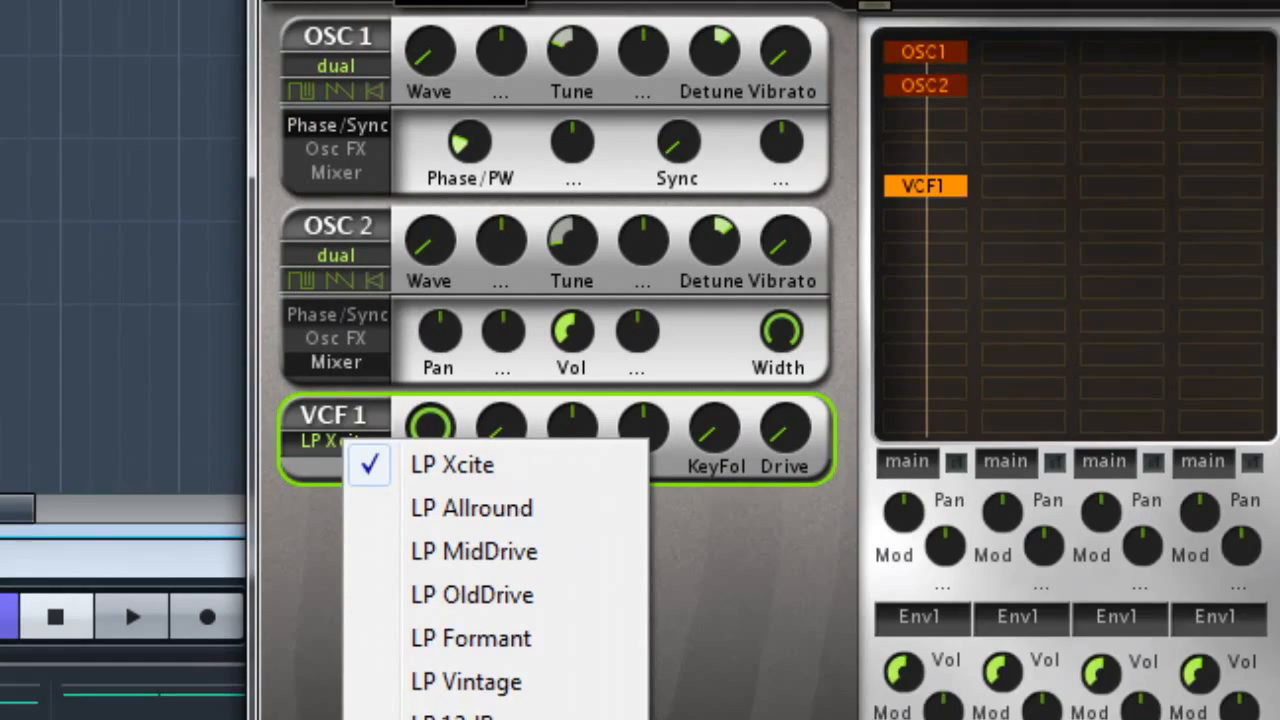
click(438, 622)
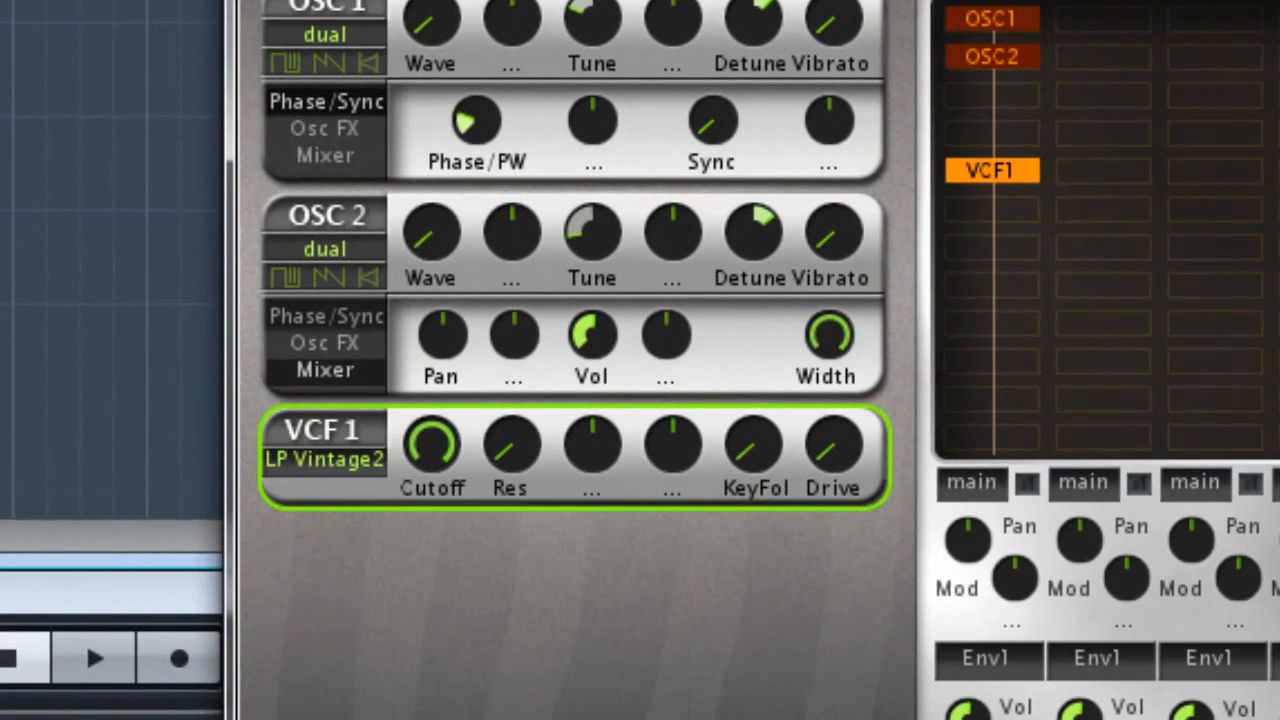
- Set VCF1's Cutoff to 37 and raise its Res and Drive
drag(436, 440, 434, 704)
drag(514, 444, 543, 222)
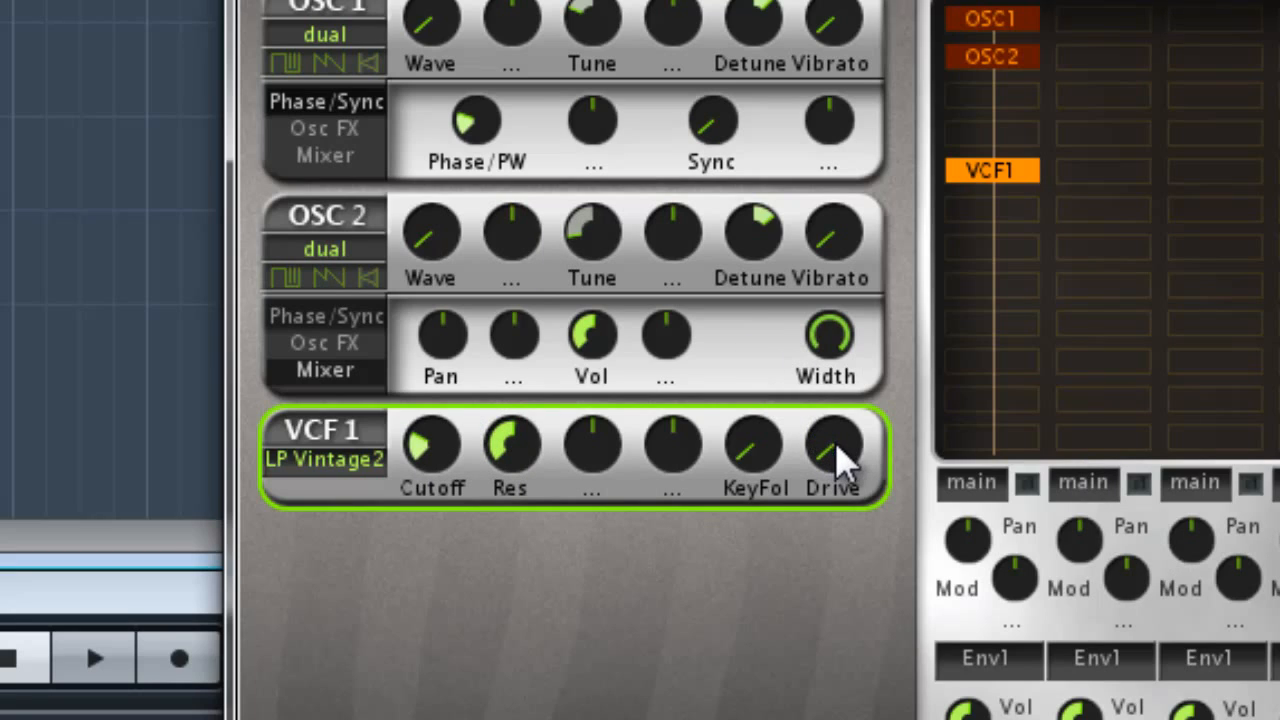
drag(840, 460, 848, 287)
mouse_move(443, 444)
mouse_down()
mouse_move(435, 473)
mouse_move(443, 463)
mouse_up()
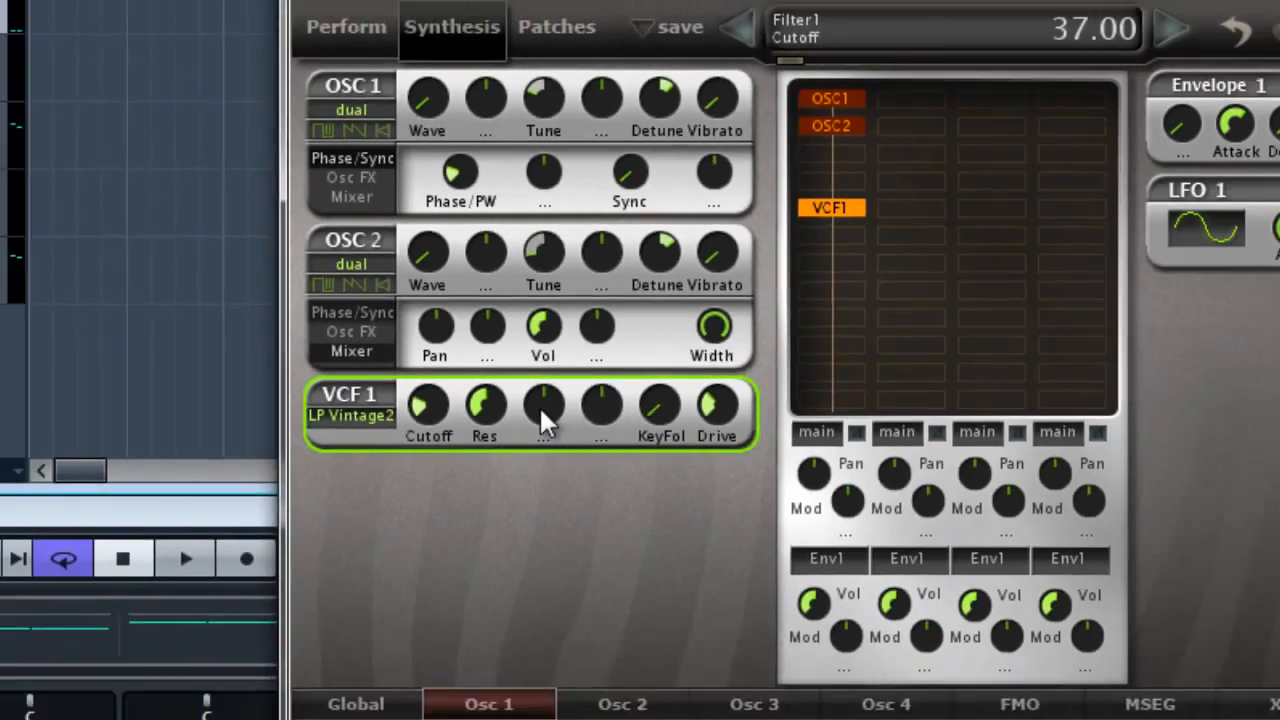
- Assign Lfo2 as VCF1's first cutoff modulation source and show OSC 2's Phase/Sync settings
right_click(590, 452)
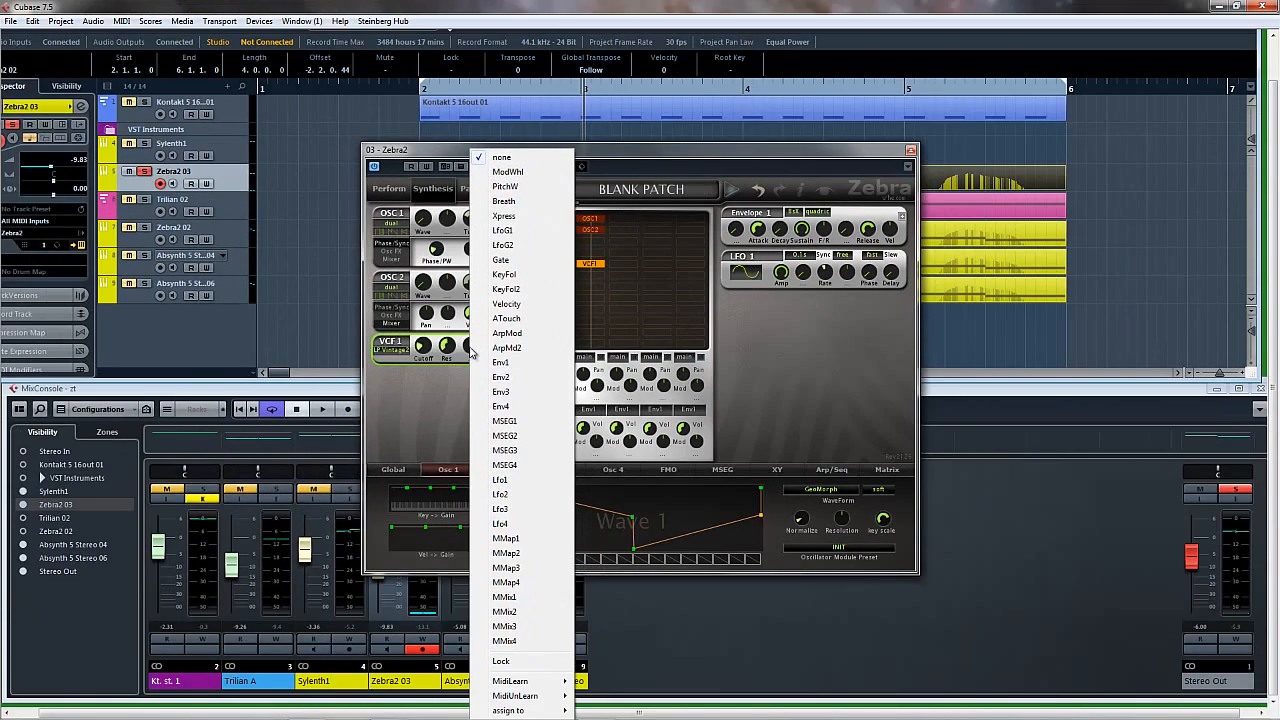
click(517, 494)
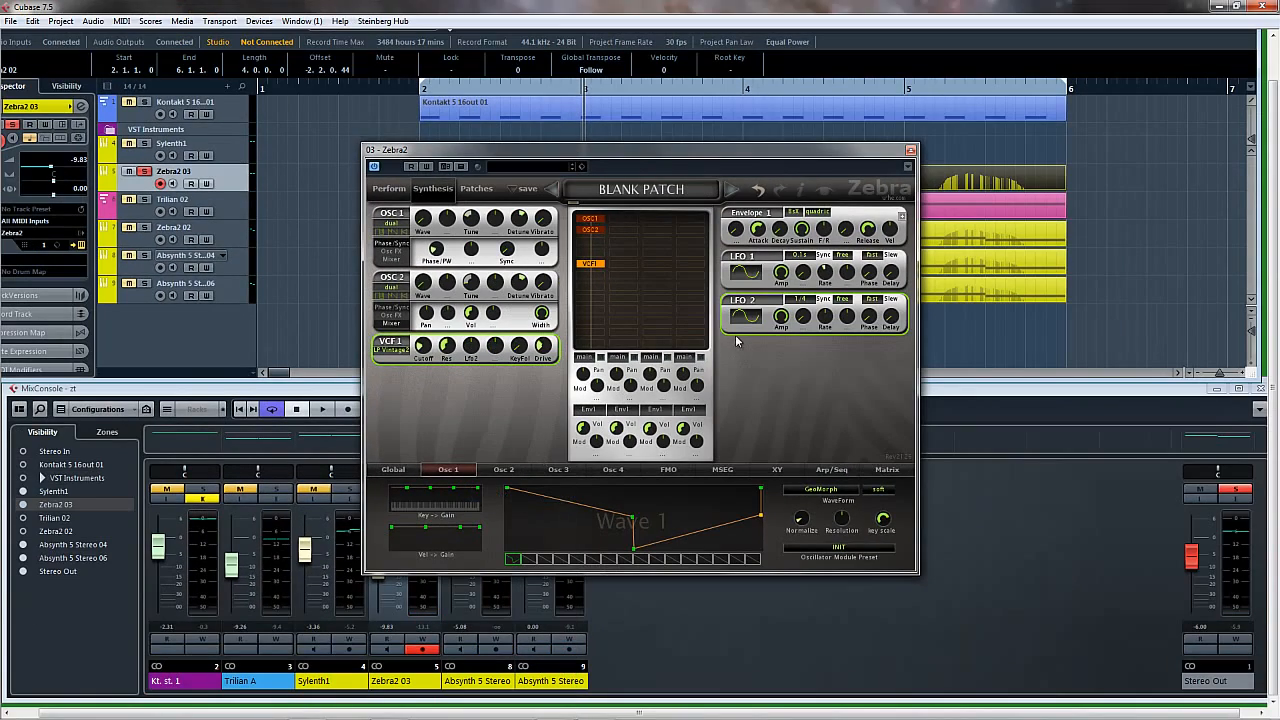
mouse_move(481, 345)
click(401, 309)
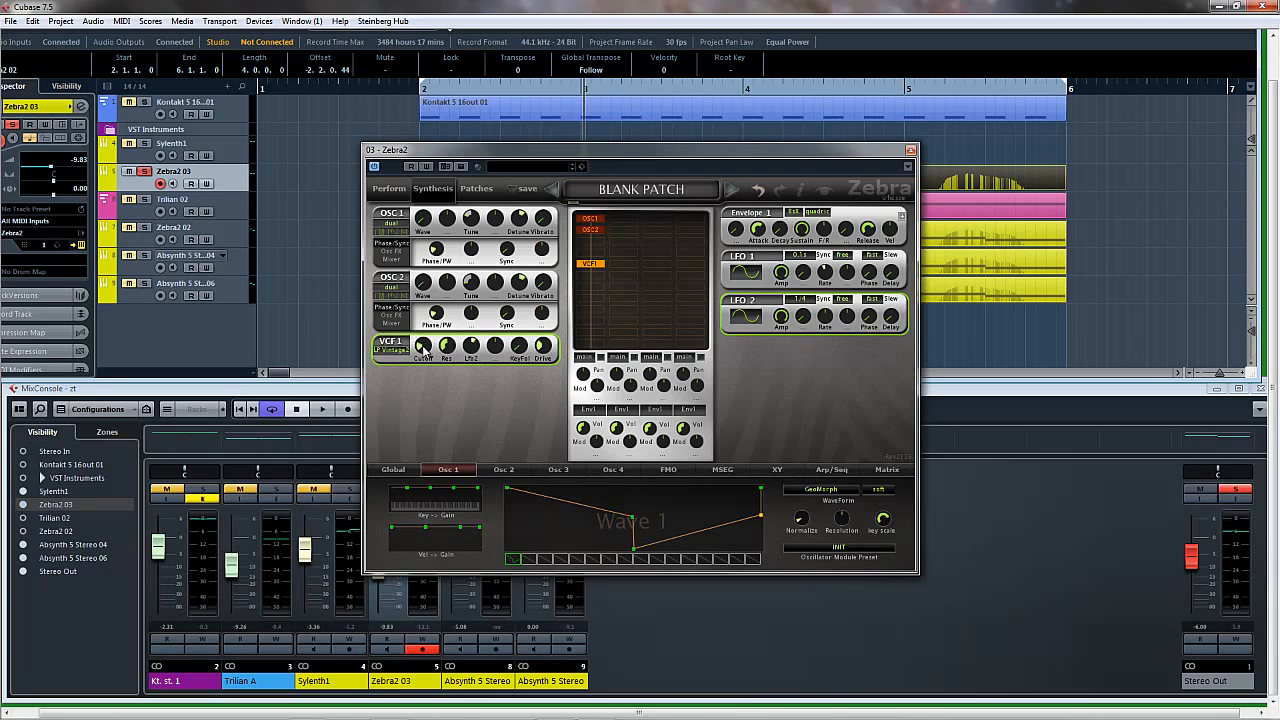
- Set LFO 2's Sync to 1/16 dot and its waveform to sqr hi-lo
click(803, 302)
click(840, 497)
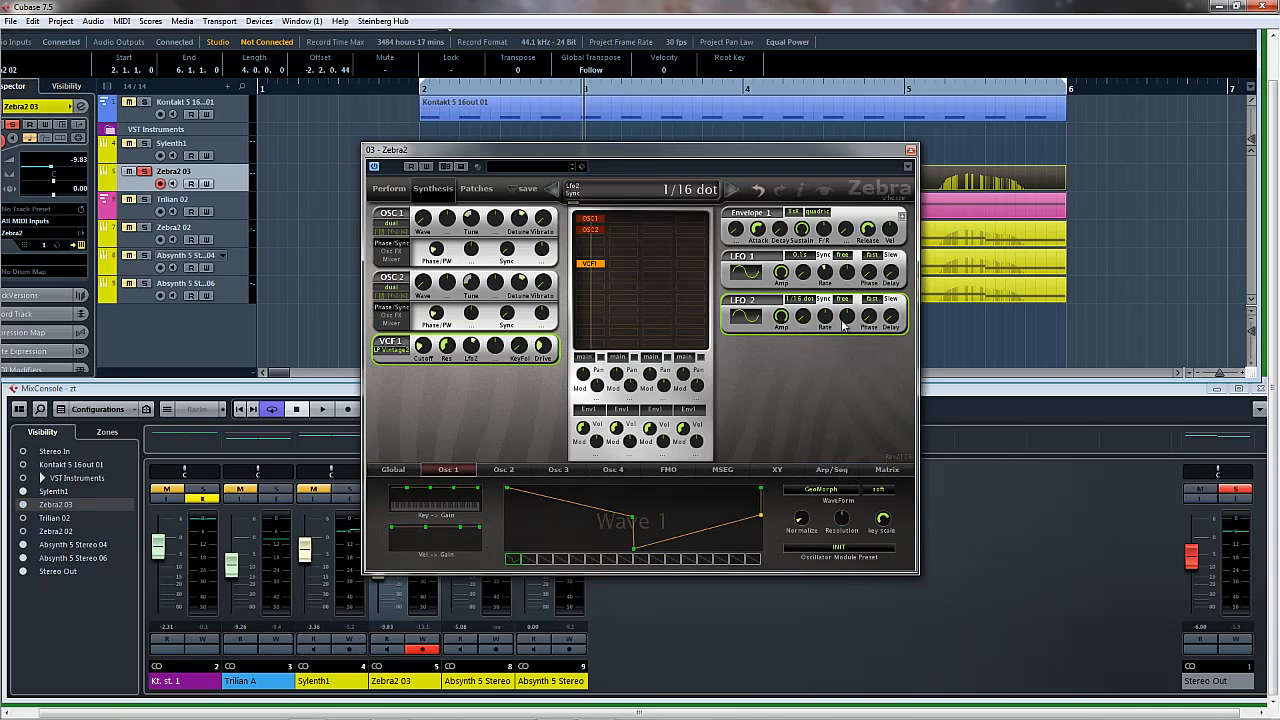
click(757, 317)
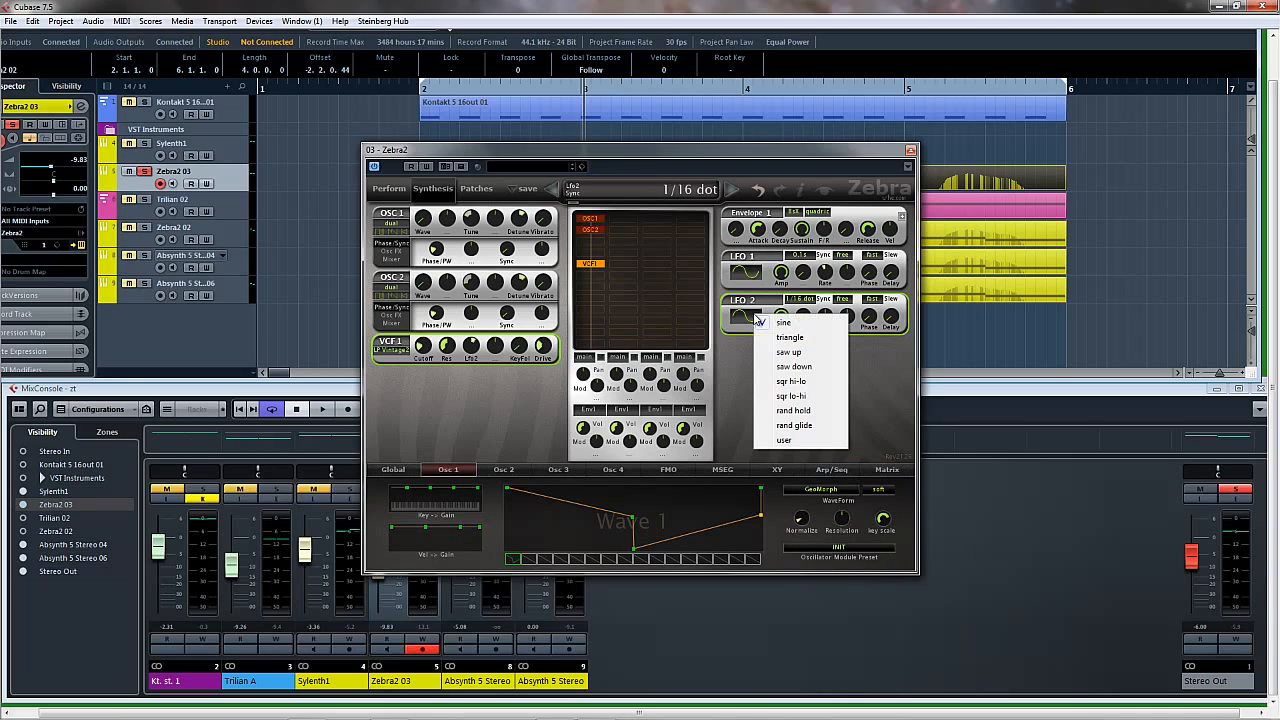
click(788, 381)
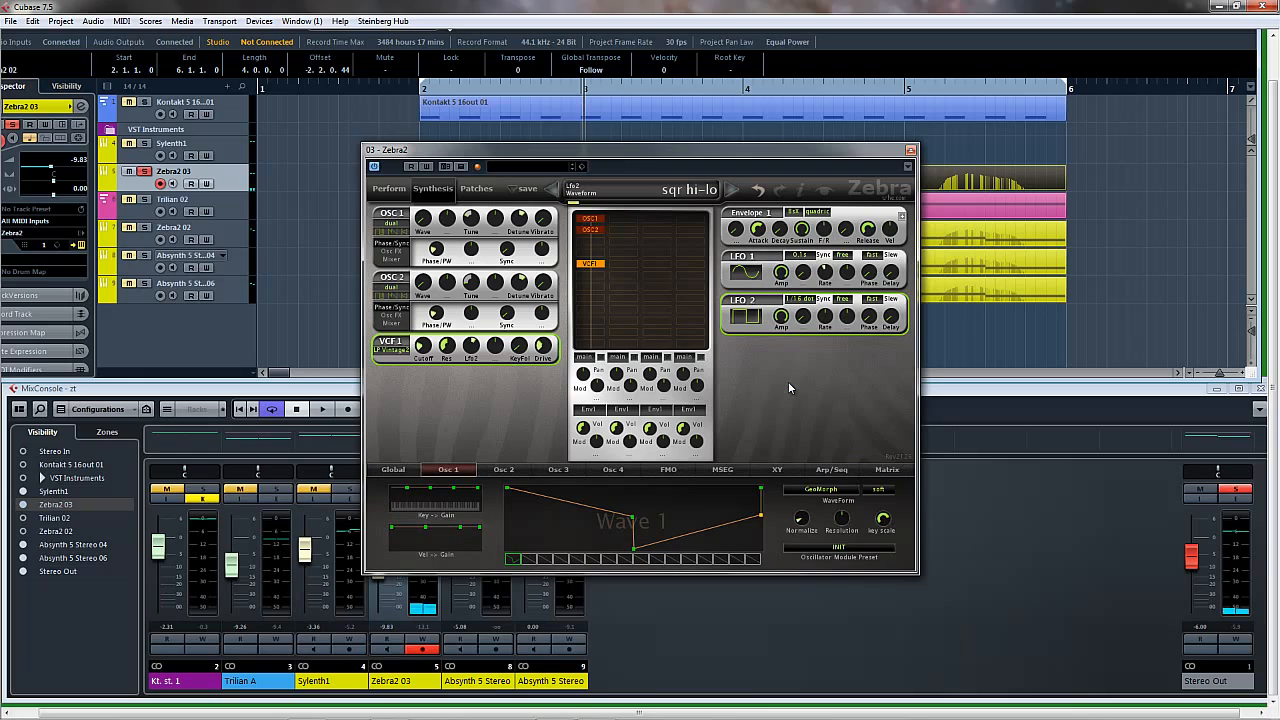
- Fine-tune VCF1's Lfo2 modulation depth and its Drive
mouse_move(476, 348)
mouse_down()
mouse_move(480, 335)
mouse_move(485, 356)
mouse_move(468, 345)
mouse_up()
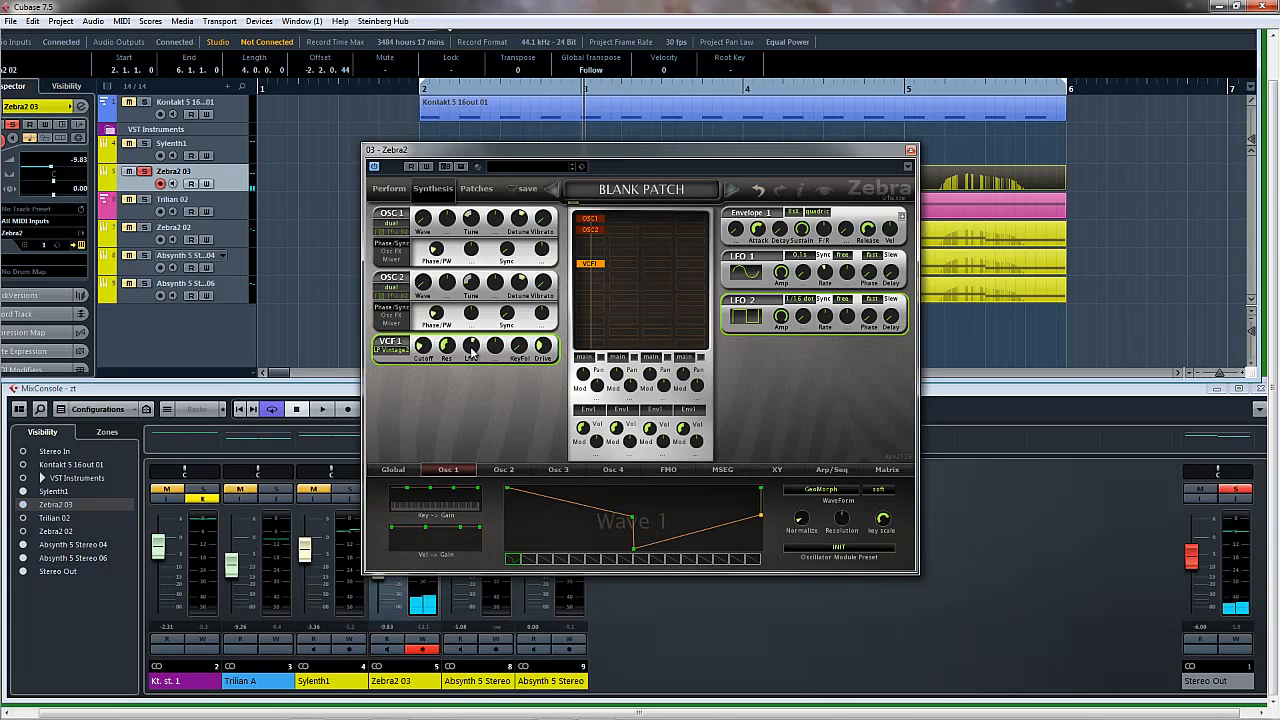
drag(546, 352, 546, 354)
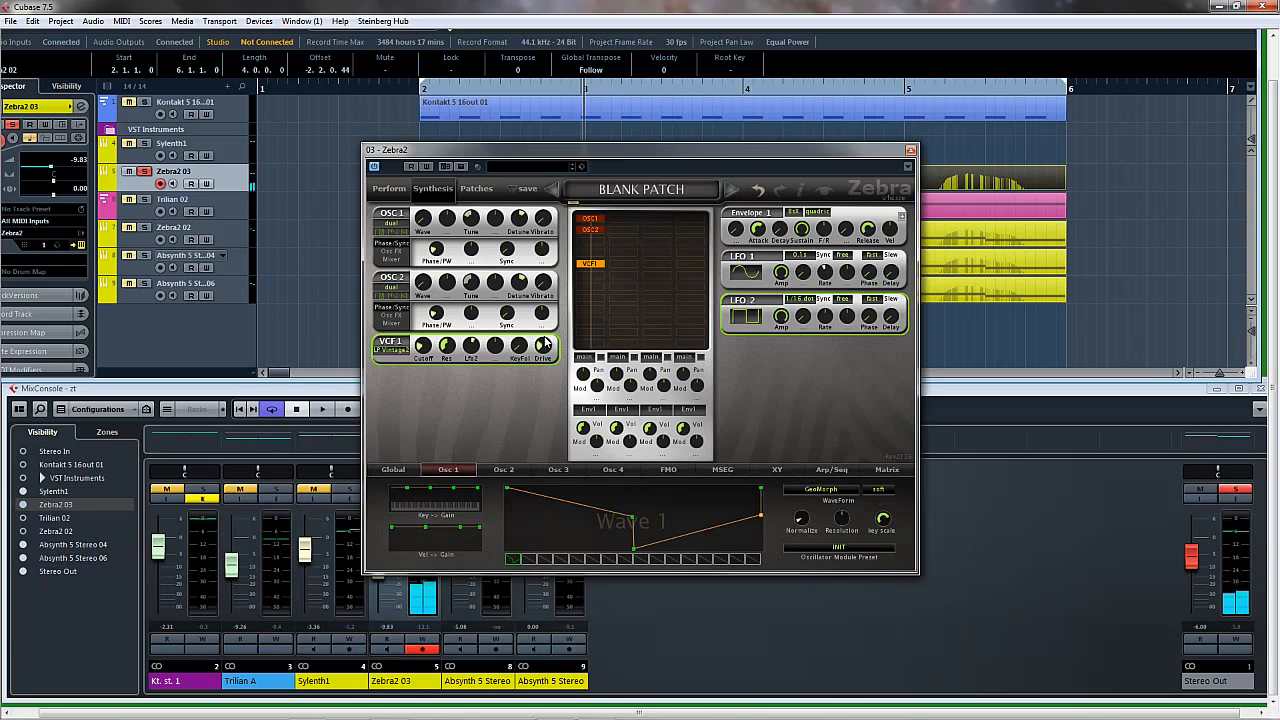
- Add ModFX1 to the first slot of the global effects grid and set its mode to Phaser
click(393, 469)
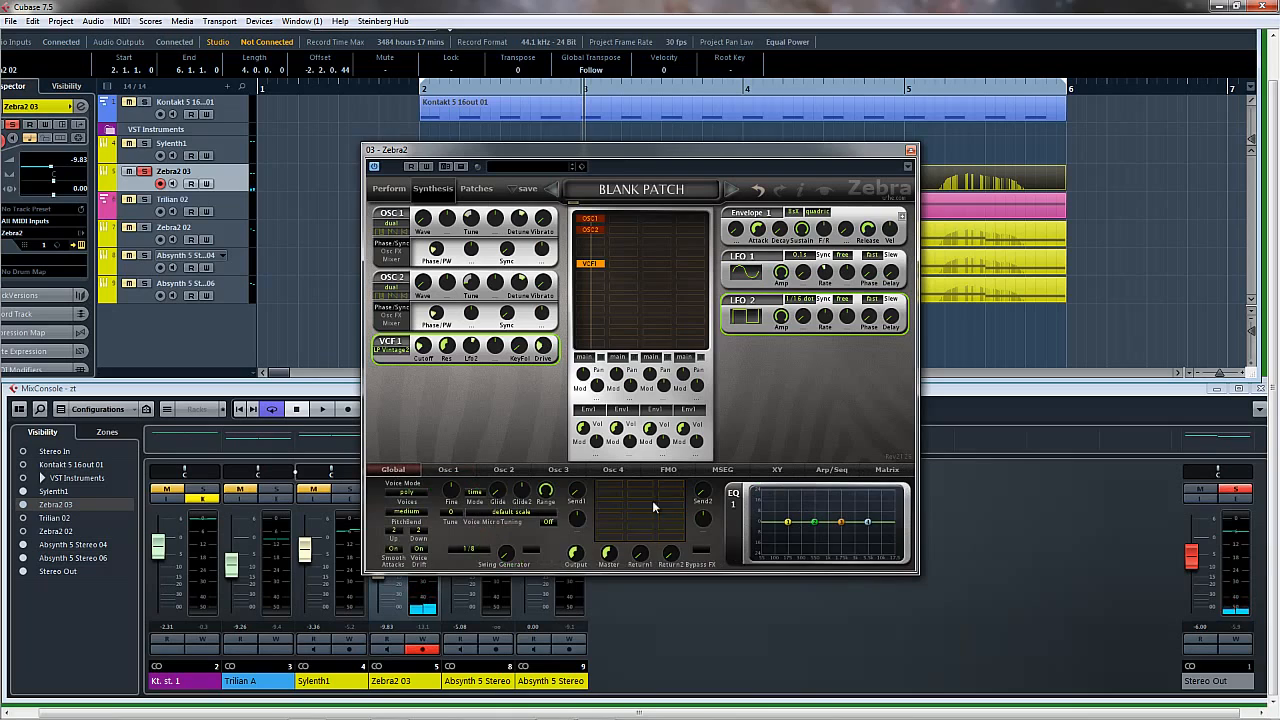
click(607, 489)
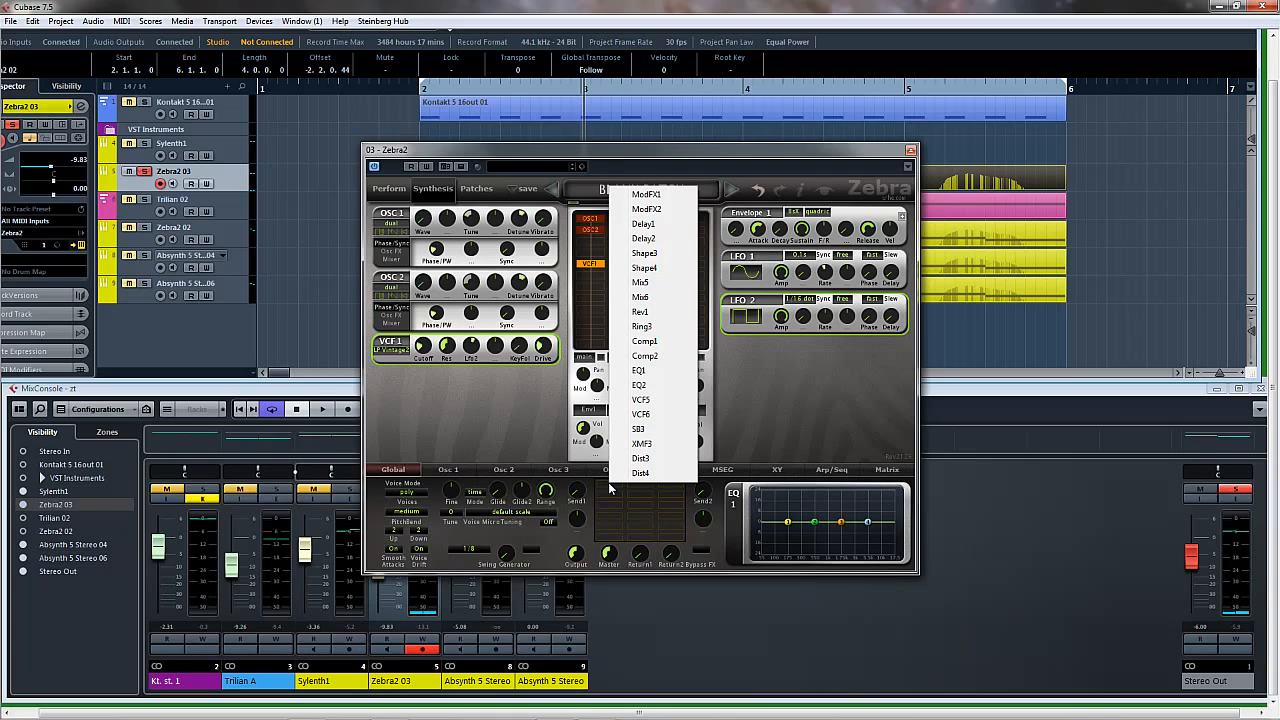
click(646, 194)
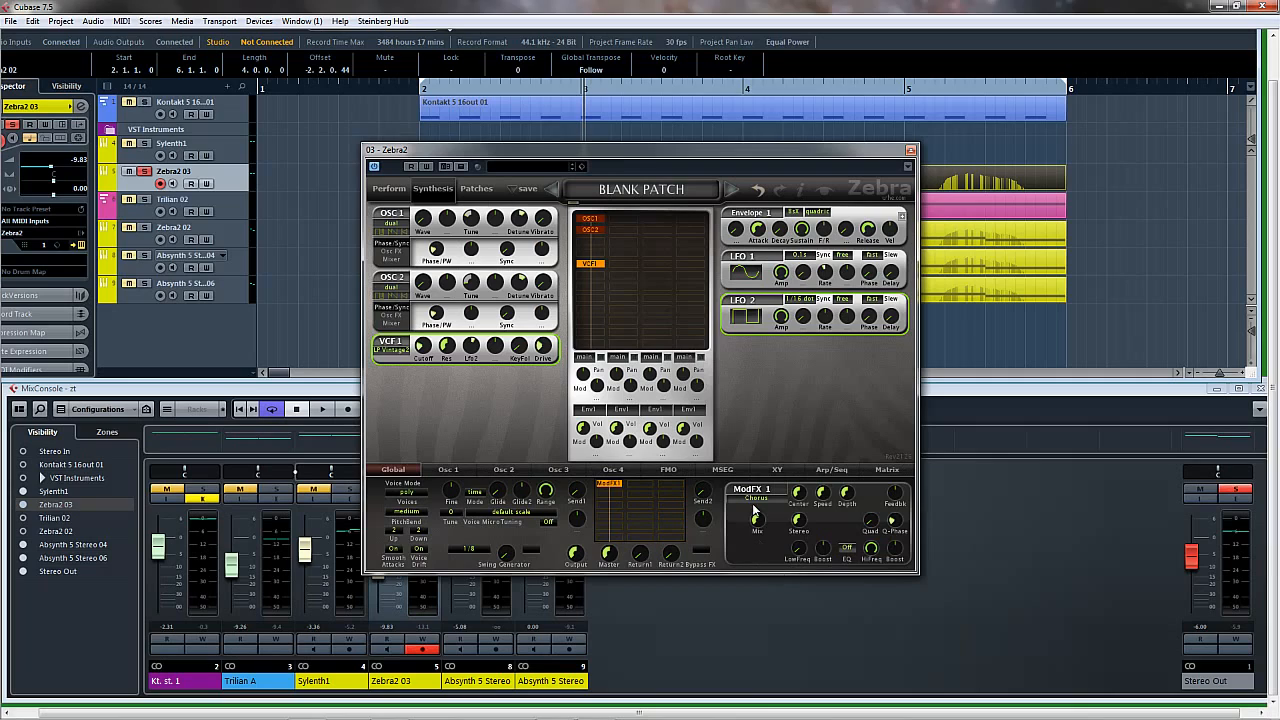
click(755, 510)
click(801, 534)
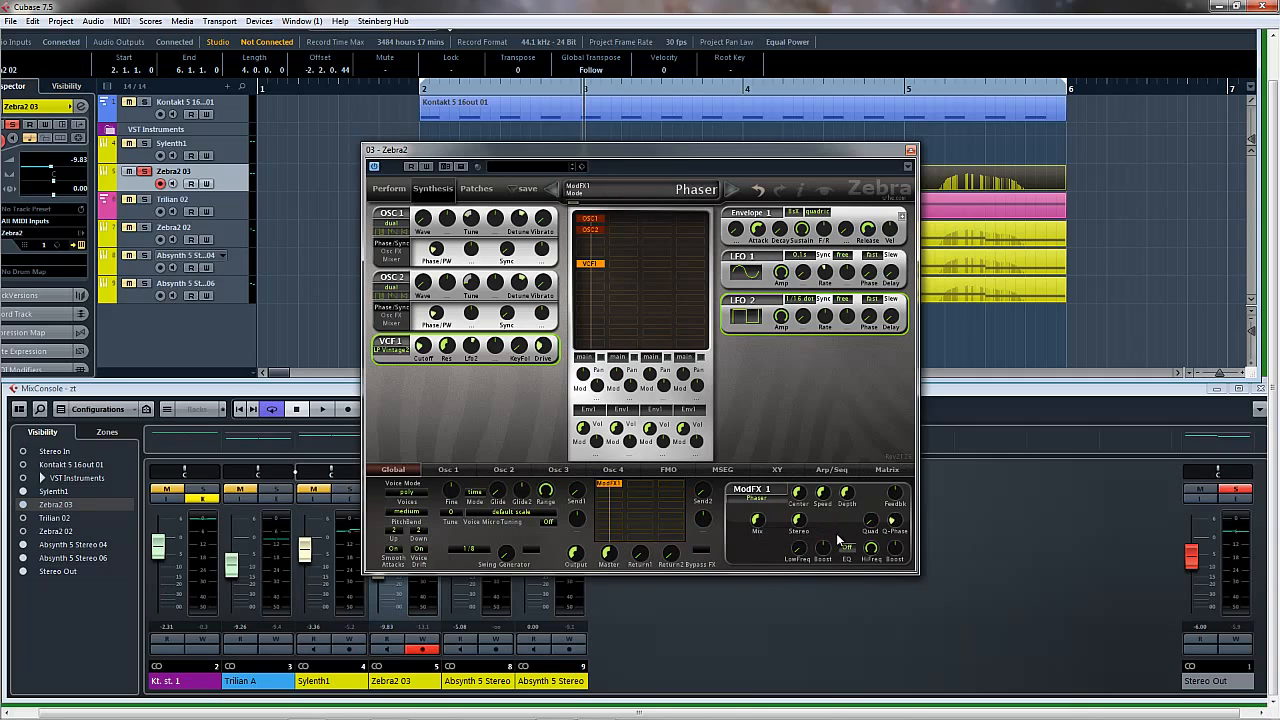
- Set the phaser's Mix to 83.50 and its Feedback to 54
drag(904, 500, 909, 478)
drag(757, 522, 769, 497)
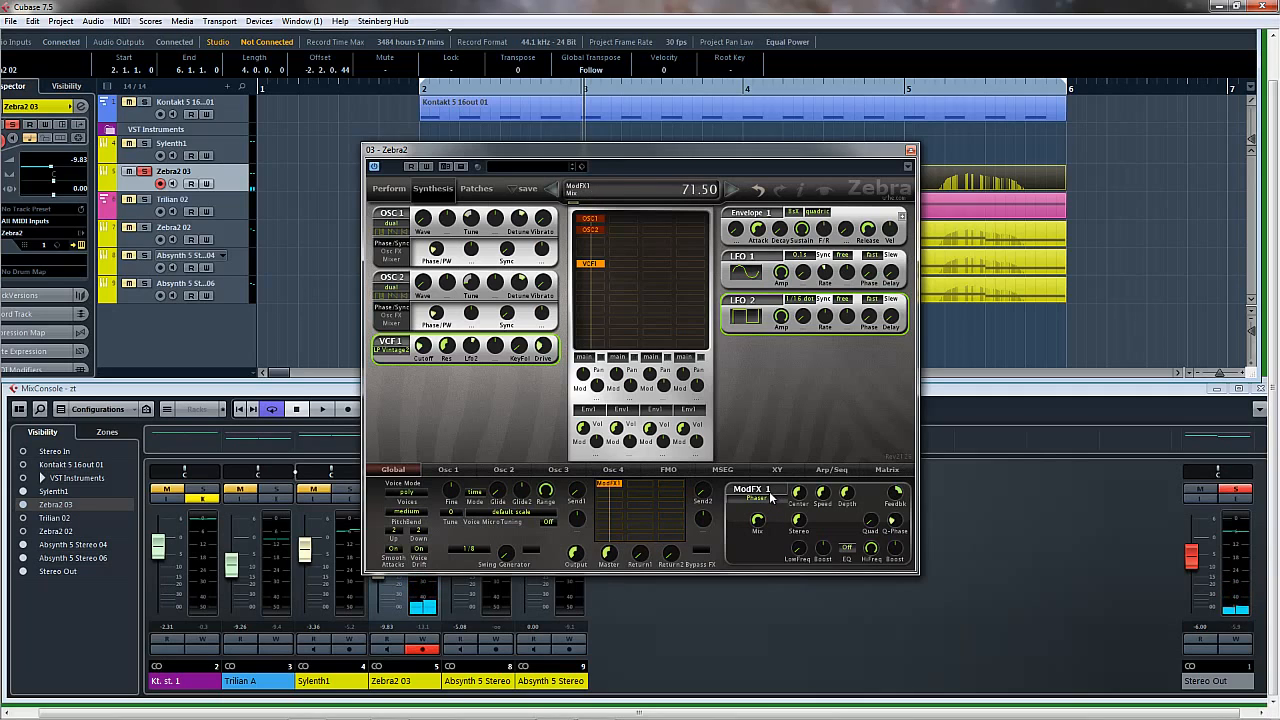
drag(770, 496, 770, 477)
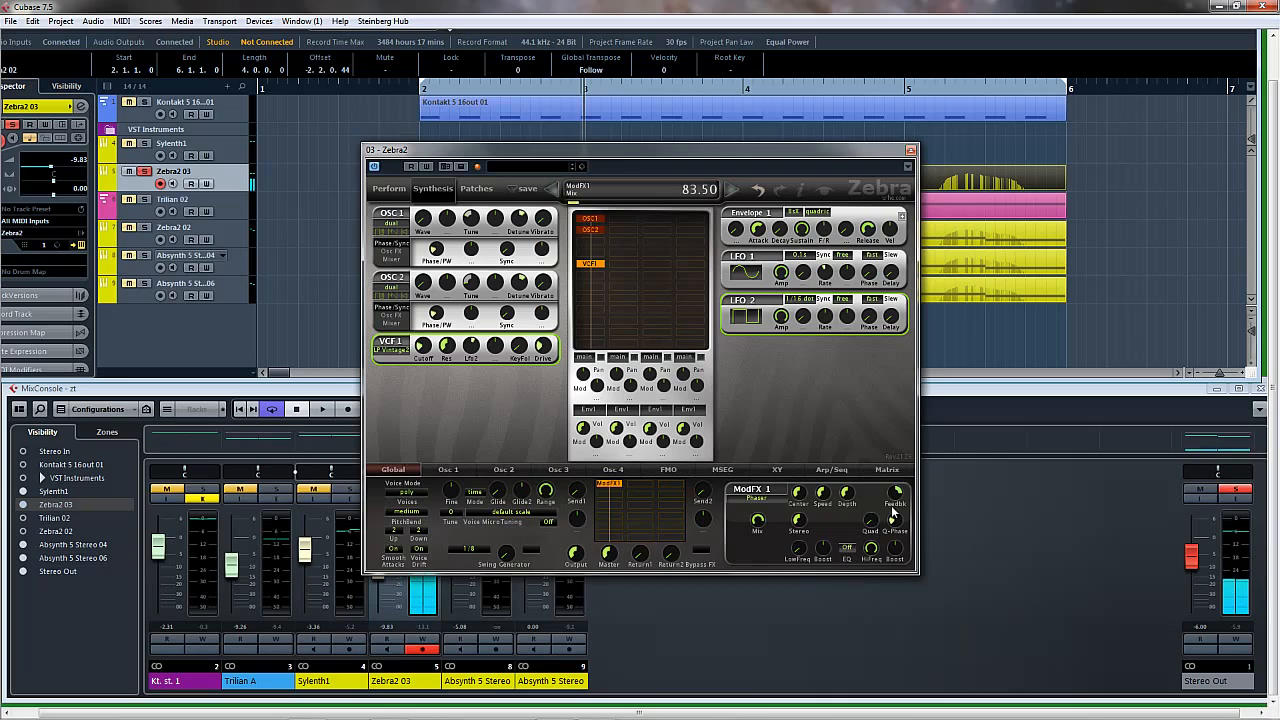
drag(897, 494, 896, 507)
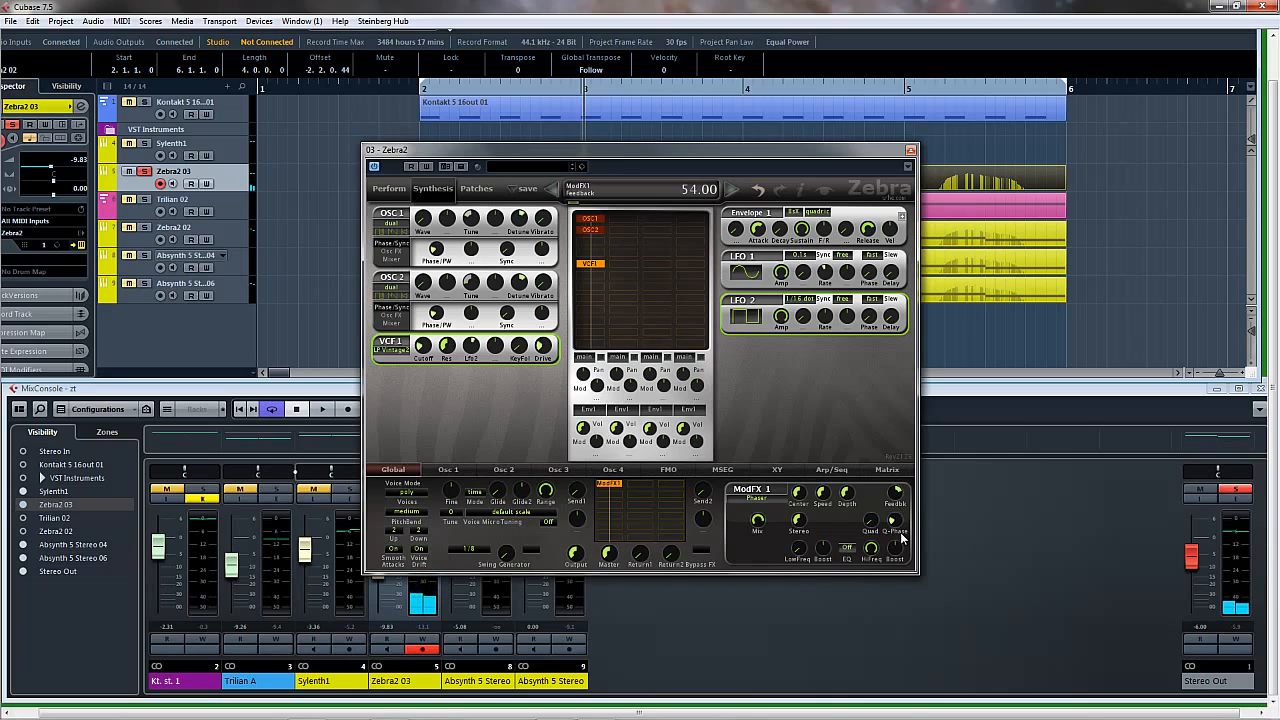
- Add EQ1 below ModFX1 in the effects grid and boost its Mid2 band by 5.50
click(610, 493)
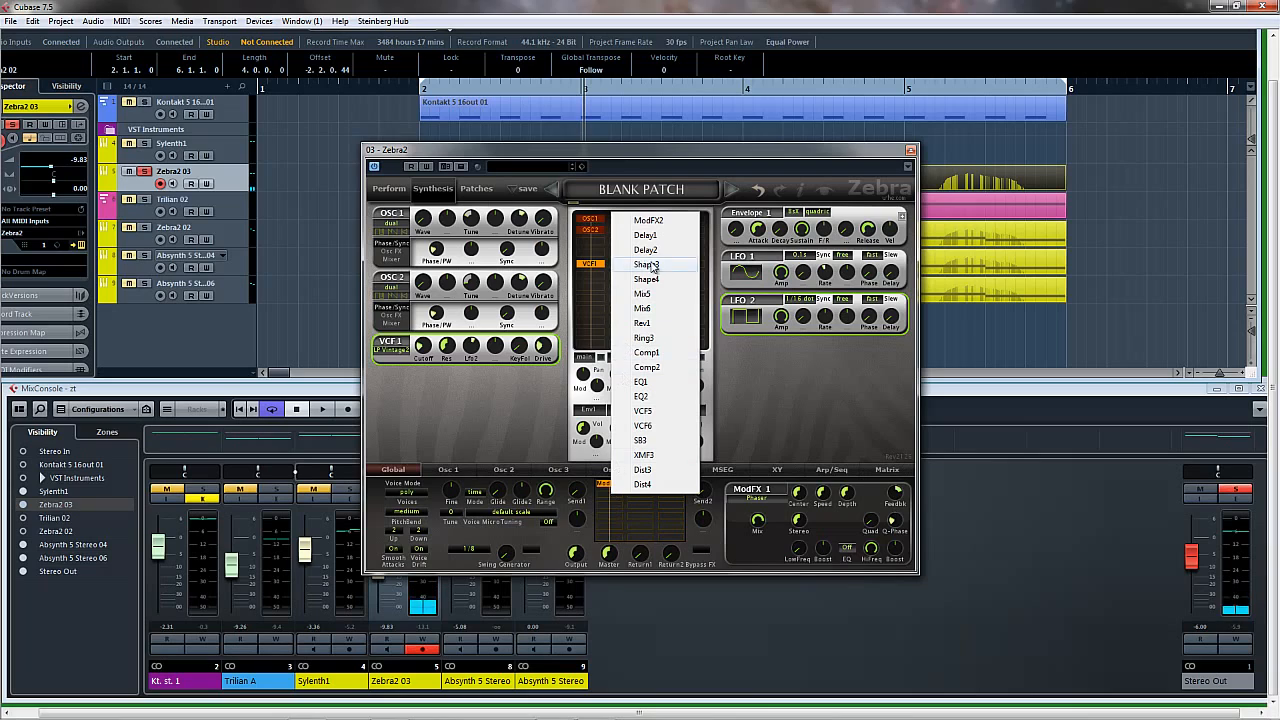
click(655, 382)
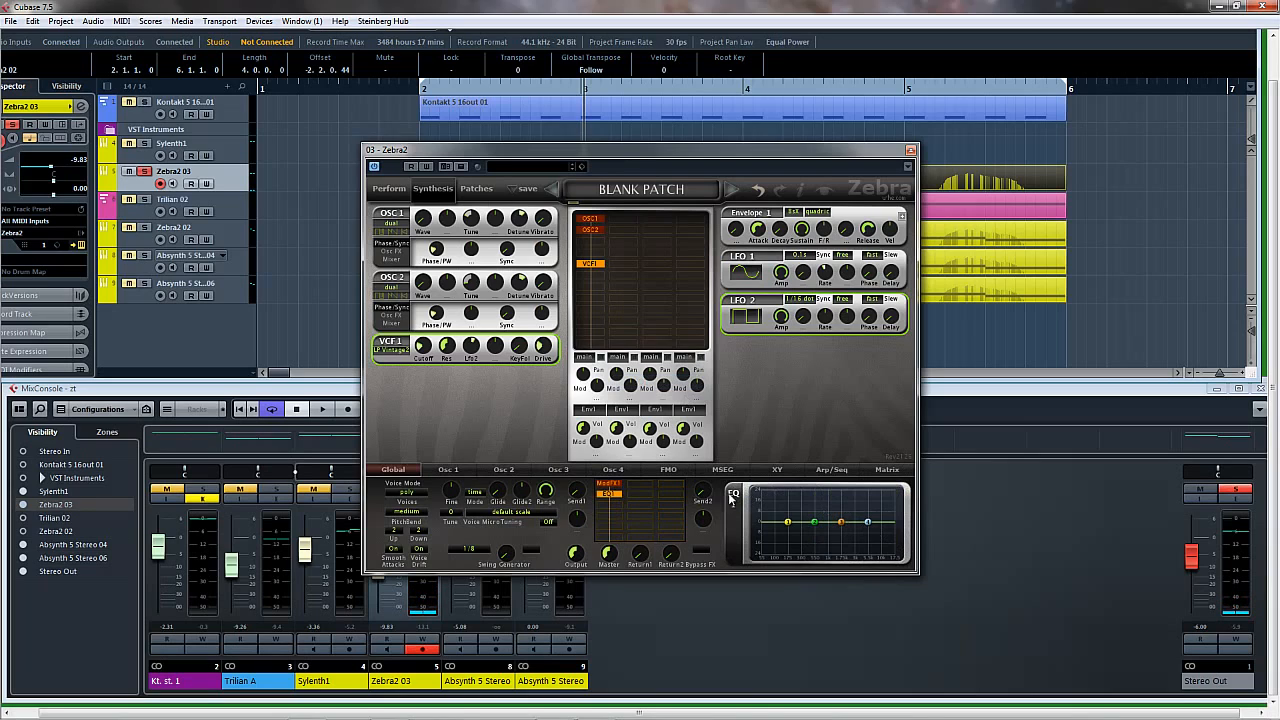
drag(789, 524, 854, 520)
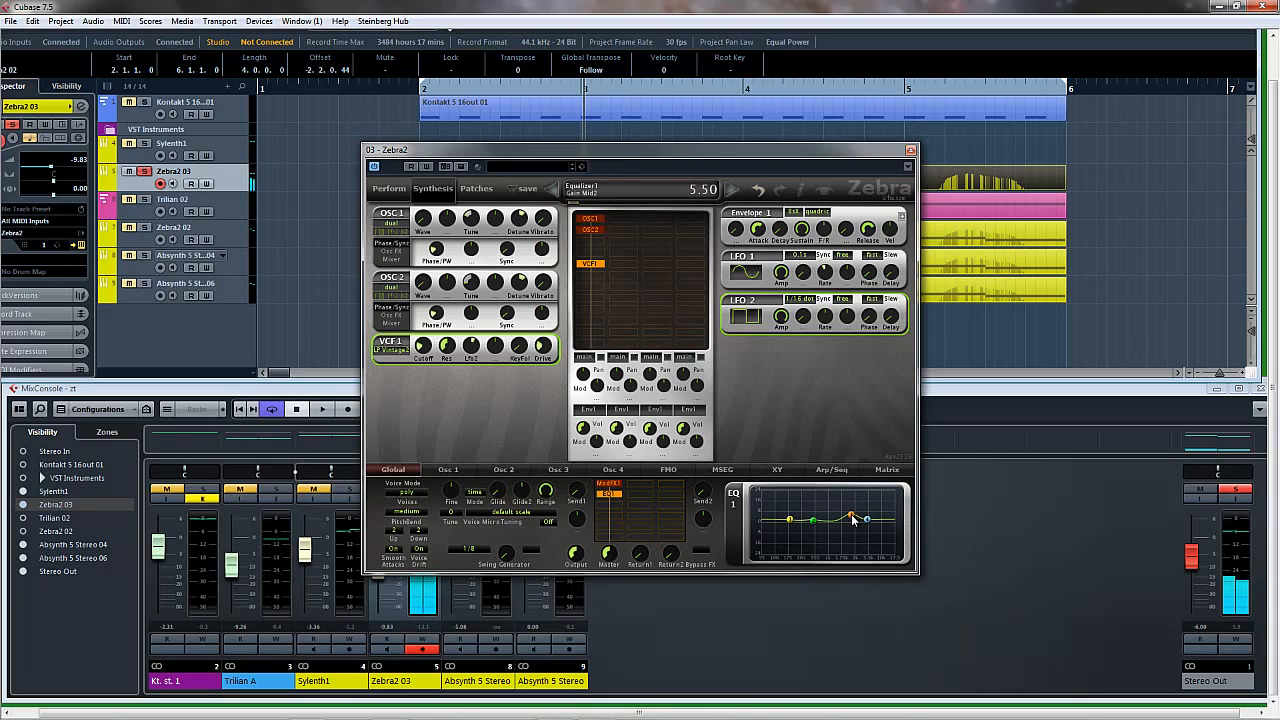
- Add the Rev1 reverb below EQ1 in the effects grid and set its PreDelay to 42
click(614, 511)
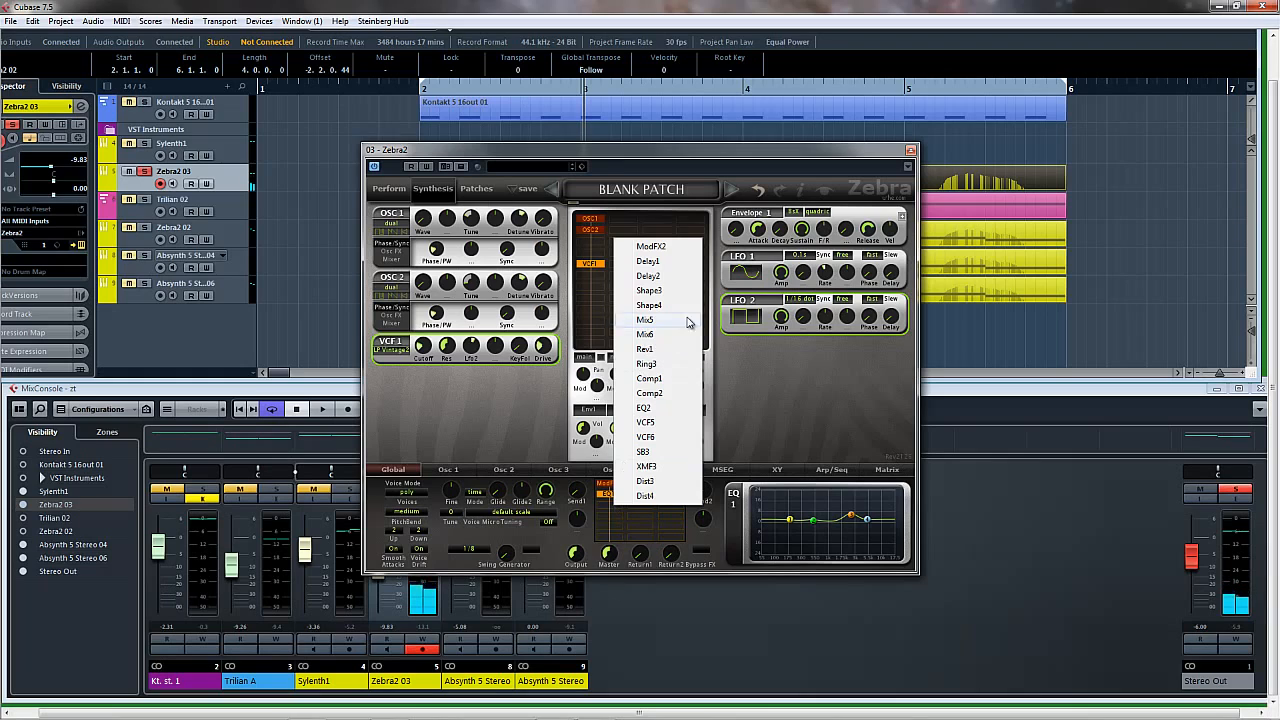
click(660, 349)
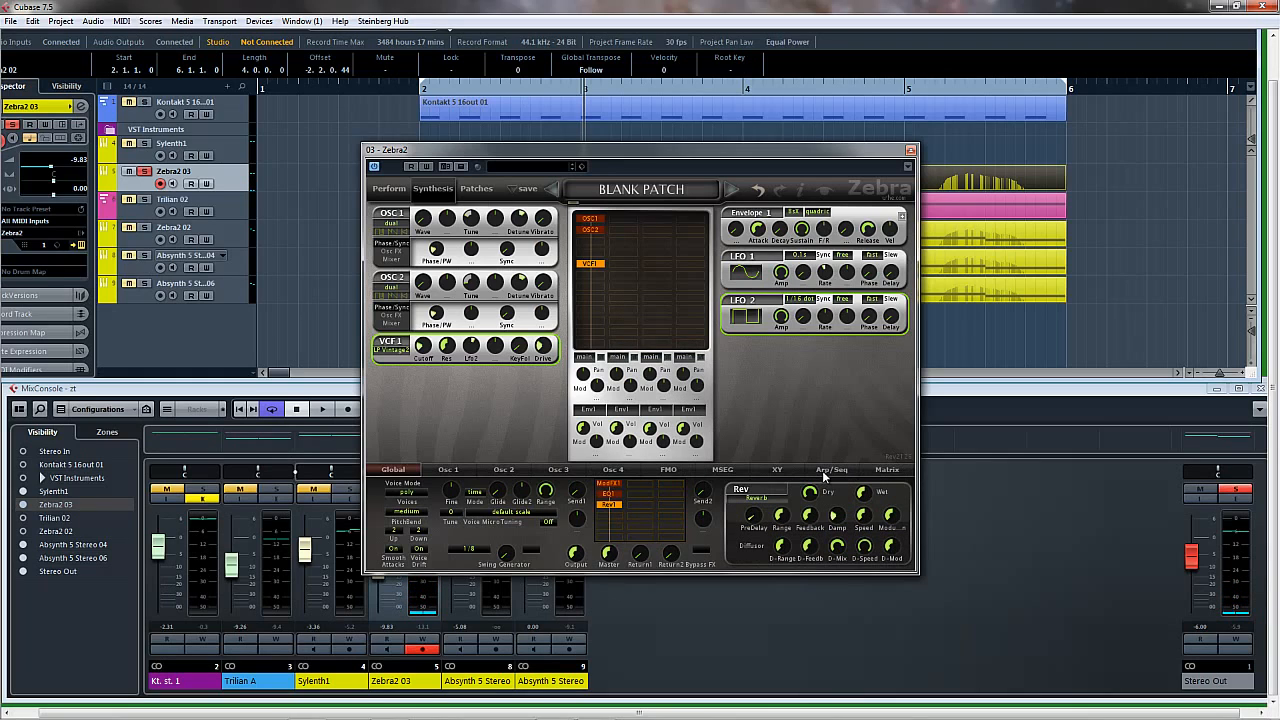
drag(757, 517, 756, 505)
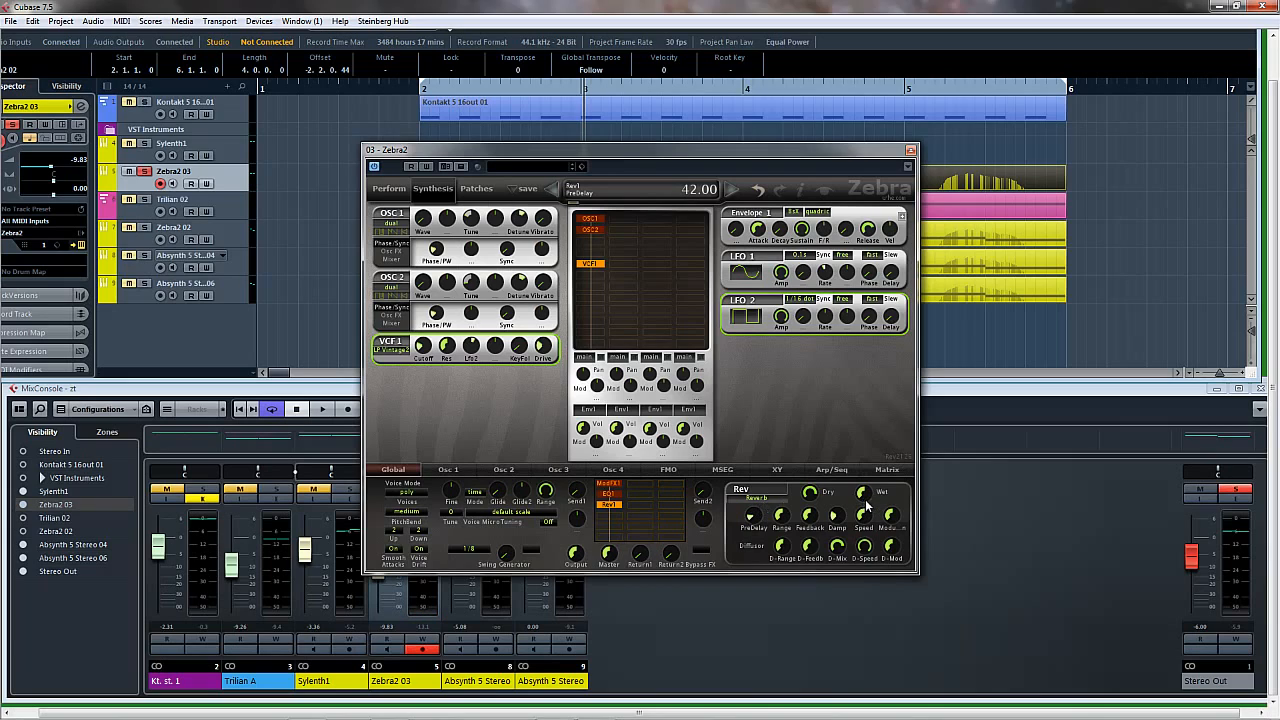
- Raise the reverb's Wet level, adjust its Damp and Feedback, and set Dry to 84
drag(864, 494, 870, 451)
mouse_move(835, 522)
mouse_down()
mouse_move(842, 475)
mouse_move(843, 533)
mouse_up()
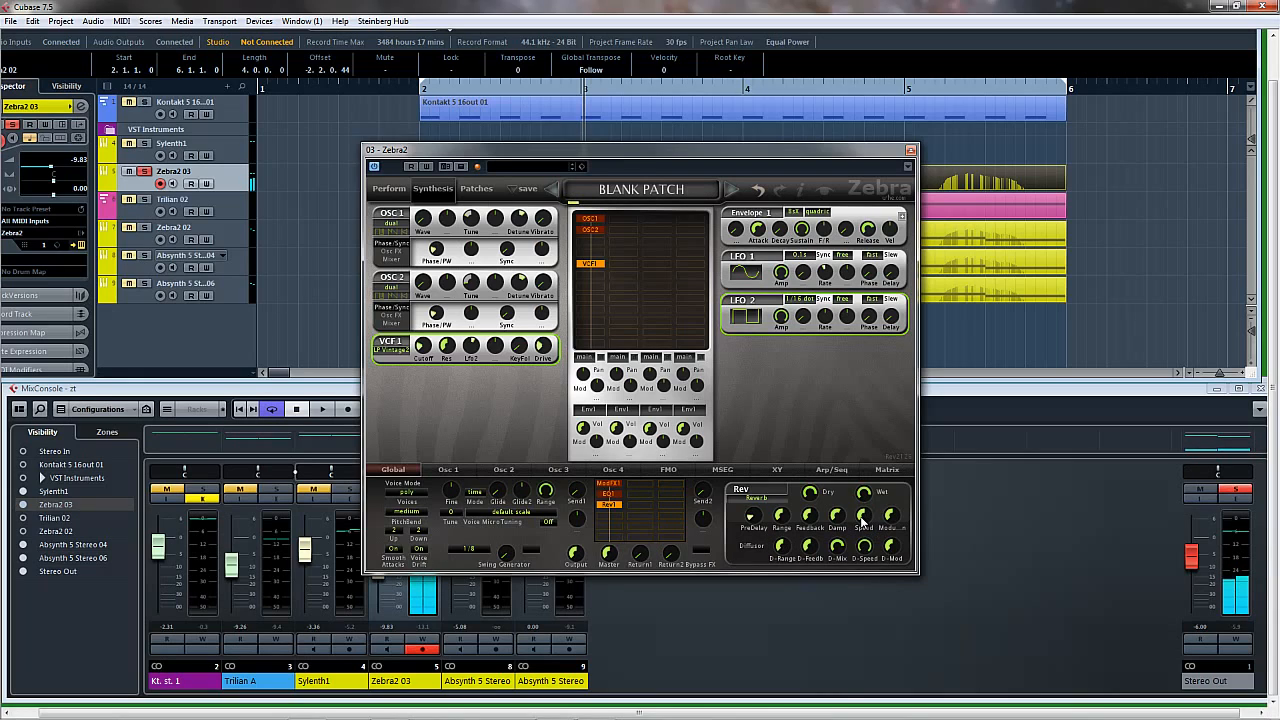
click(810, 515)
click(863, 496)
click(814, 494)
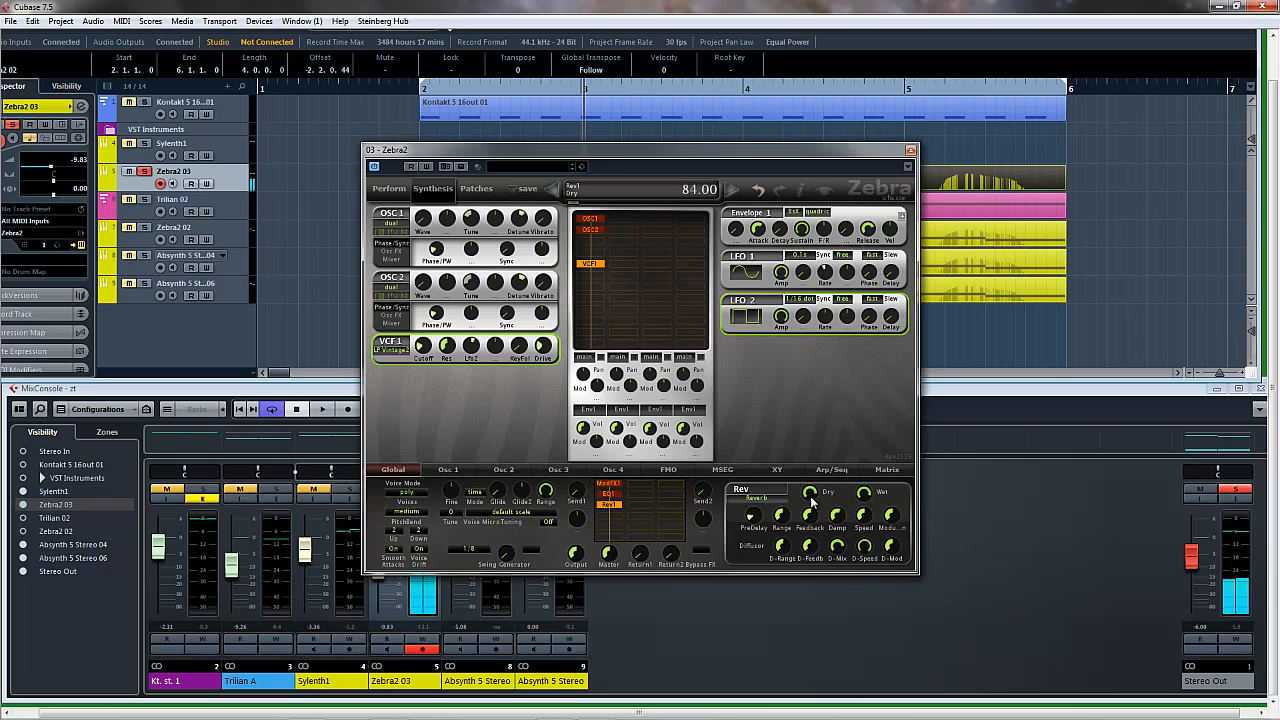
- Add the Comp1 compressor below the reverb in the effects grid and adjust its Thresh and Output
click(610, 518)
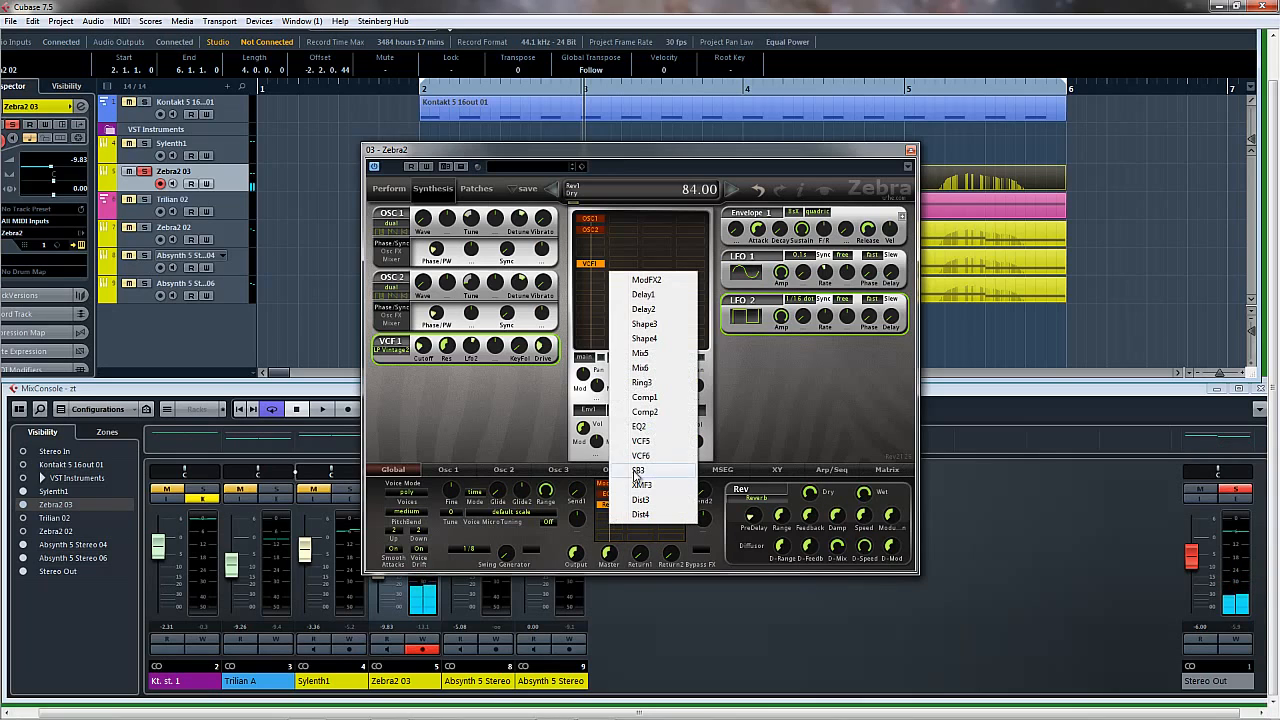
click(644, 397)
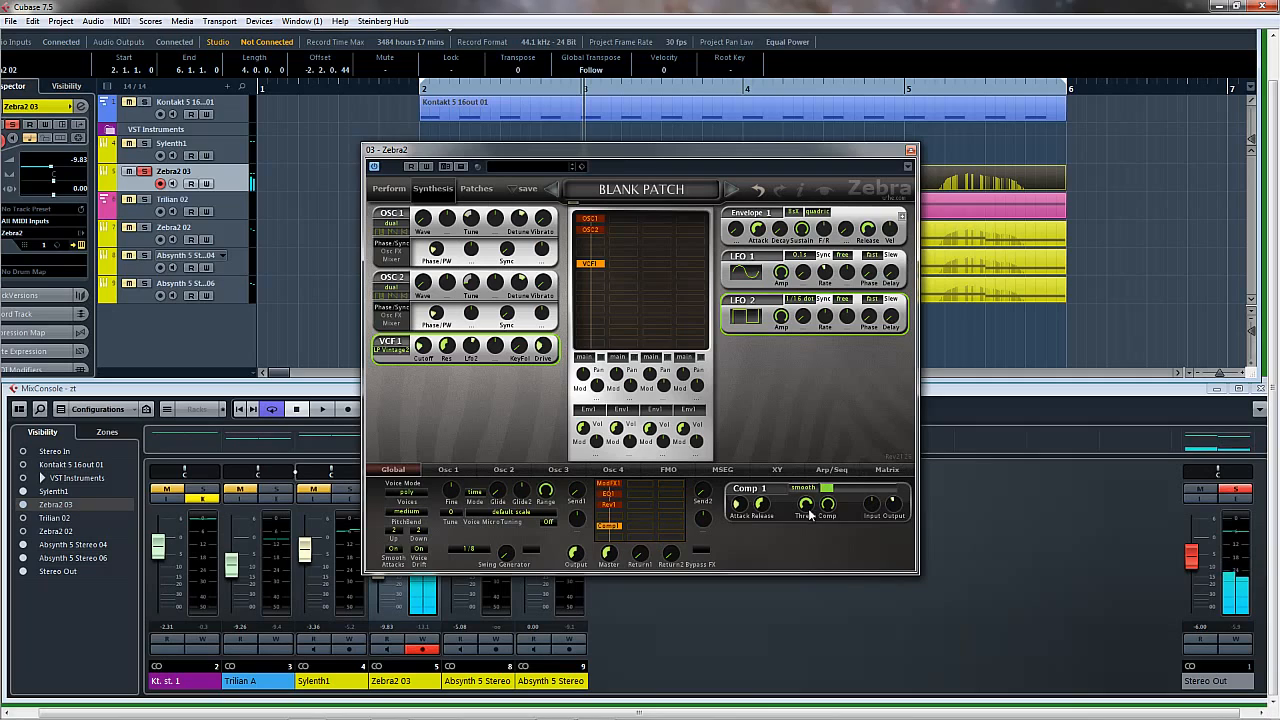
drag(807, 511, 806, 521)
drag(890, 514, 901, 510)
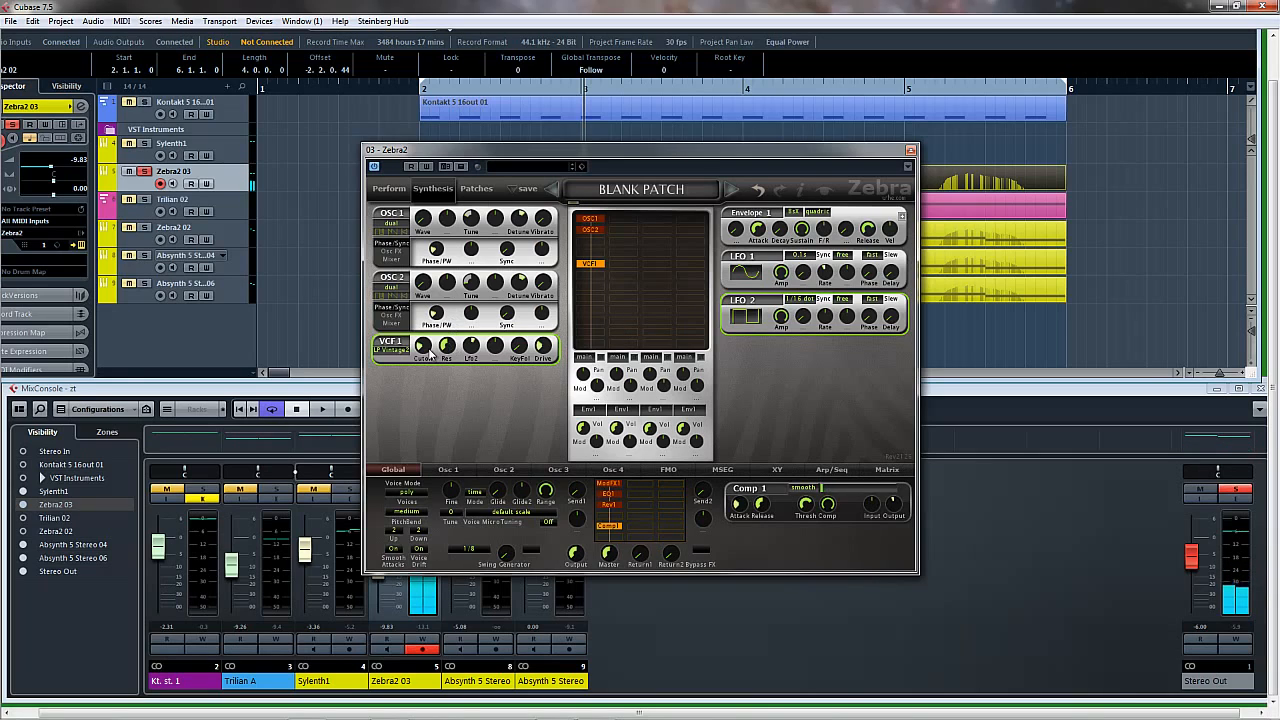
- Readjust VCF1's Lfo2 modulation depth and set its Cutoff to 40
drag(432, 352, 430, 362)
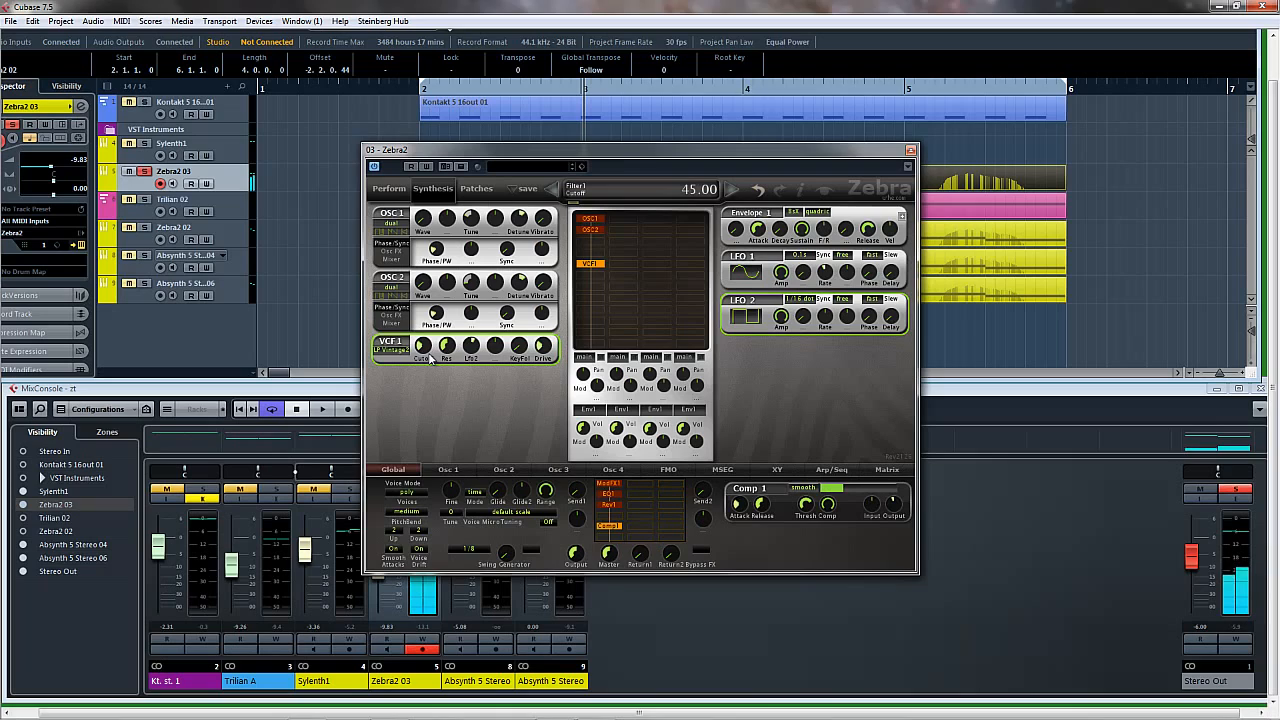
click(471, 347)
drag(471, 346, 447, 354)
drag(430, 349, 429, 353)
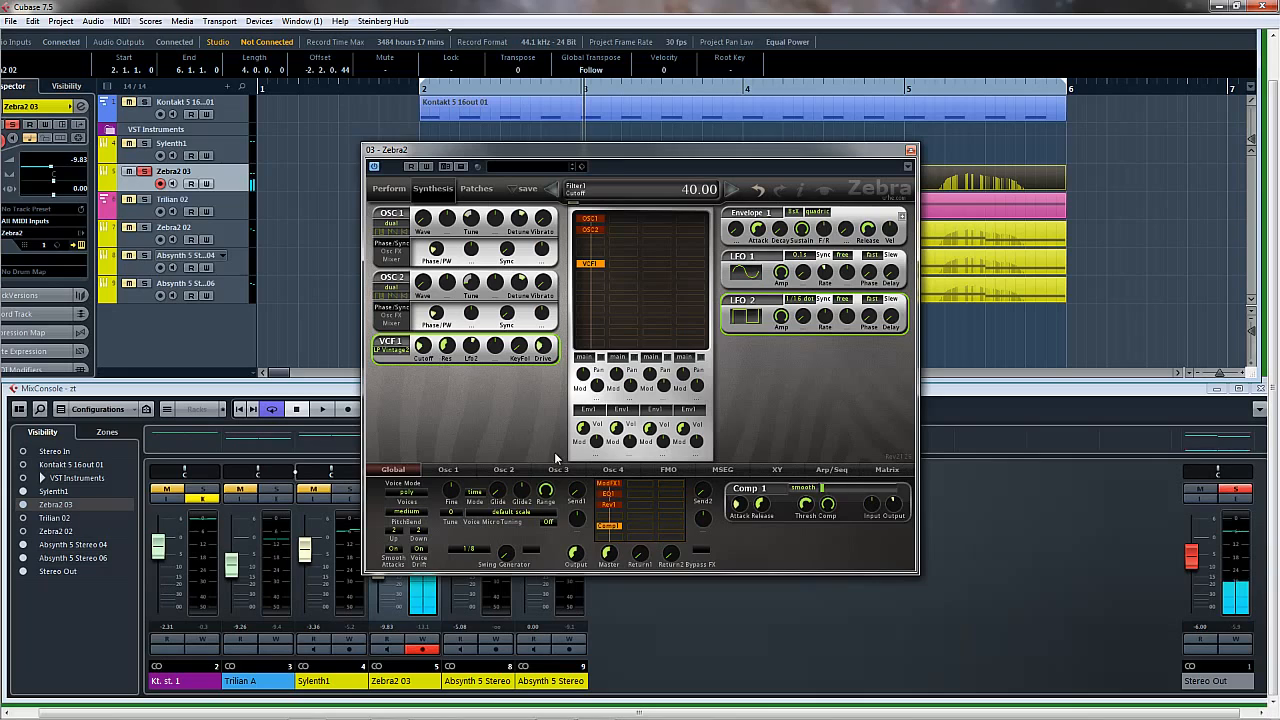
- Reopen the Rev1 settings and rebalance Wet against a Dry level of 78.50, with Damp at 50.90
click(607, 504)
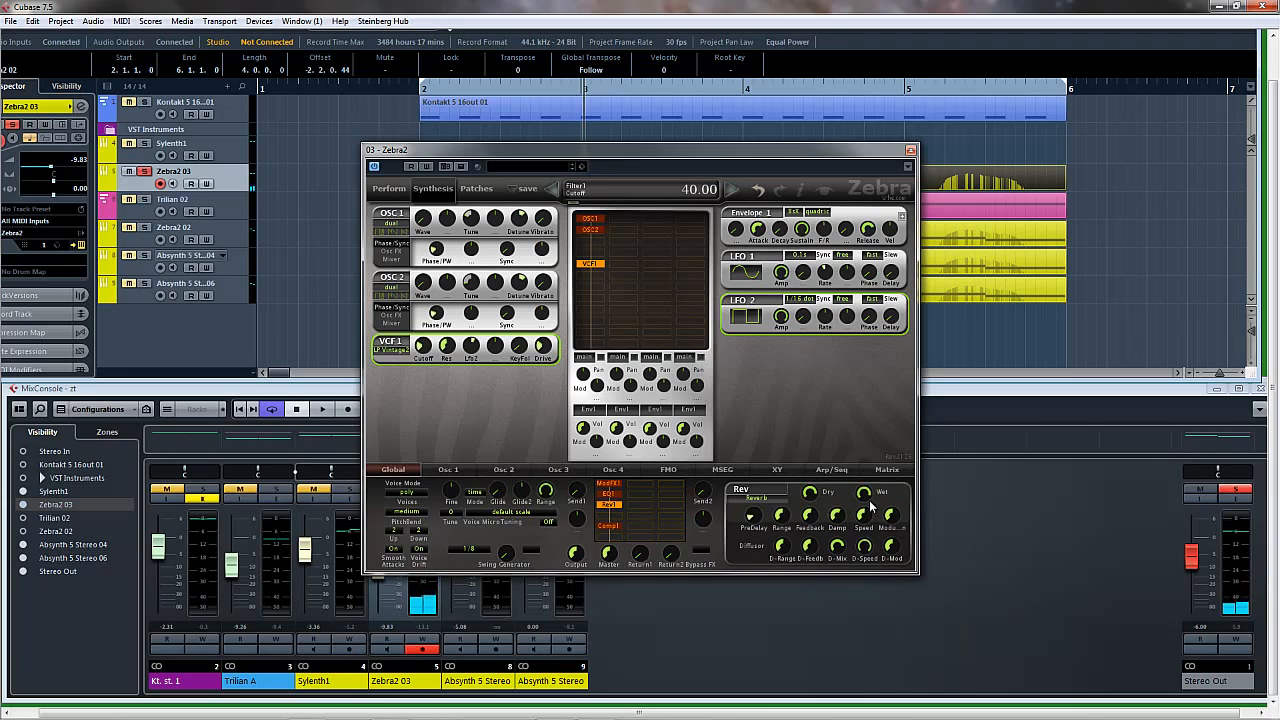
drag(868, 501, 867, 531)
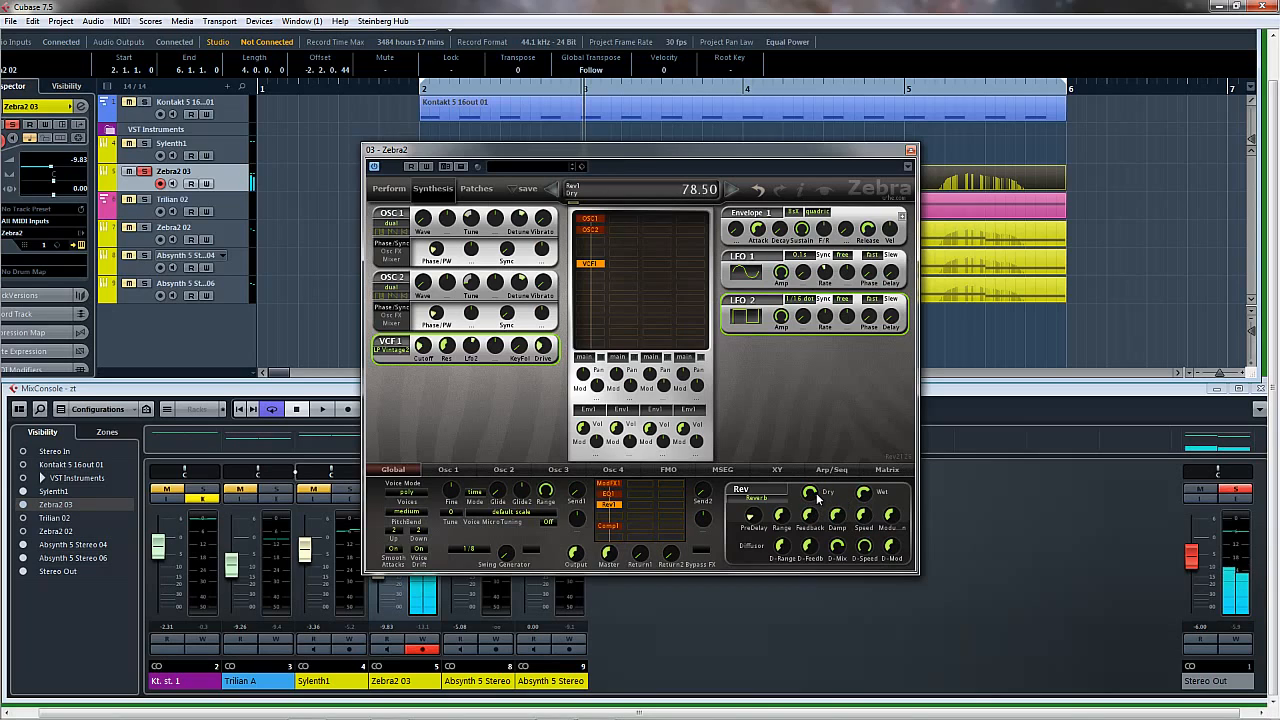
mouse_move(863, 492)
mouse_down()
mouse_move(866, 552)
mouse_move(863, 488)
mouse_up()
scroll(834, 533, down, 1)
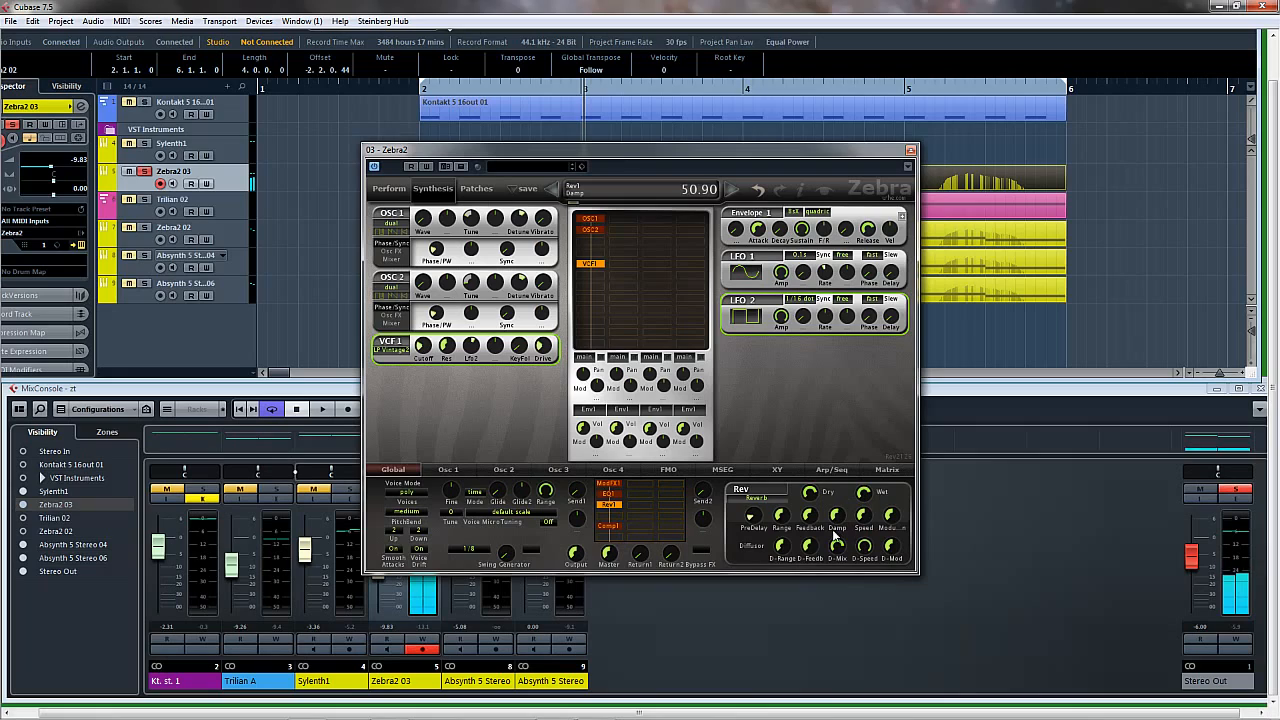